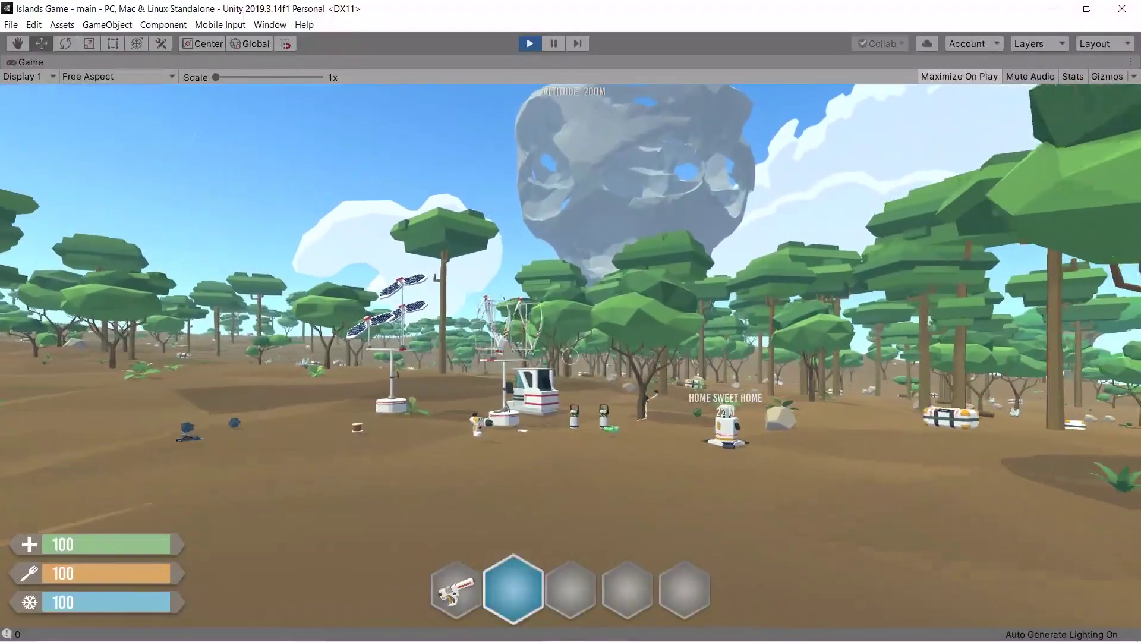
Walk through the base camp to examine the solar panels, the wind structure and the nearby machines
{"action": "key", "text": "w"}
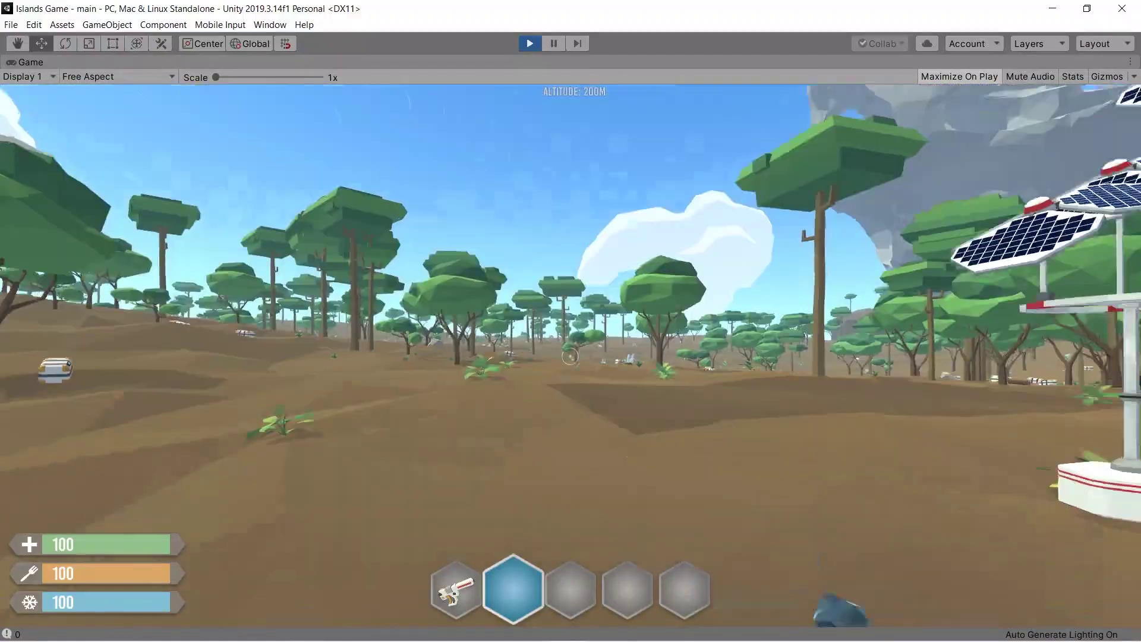
{"action": "key", "text": "w"}
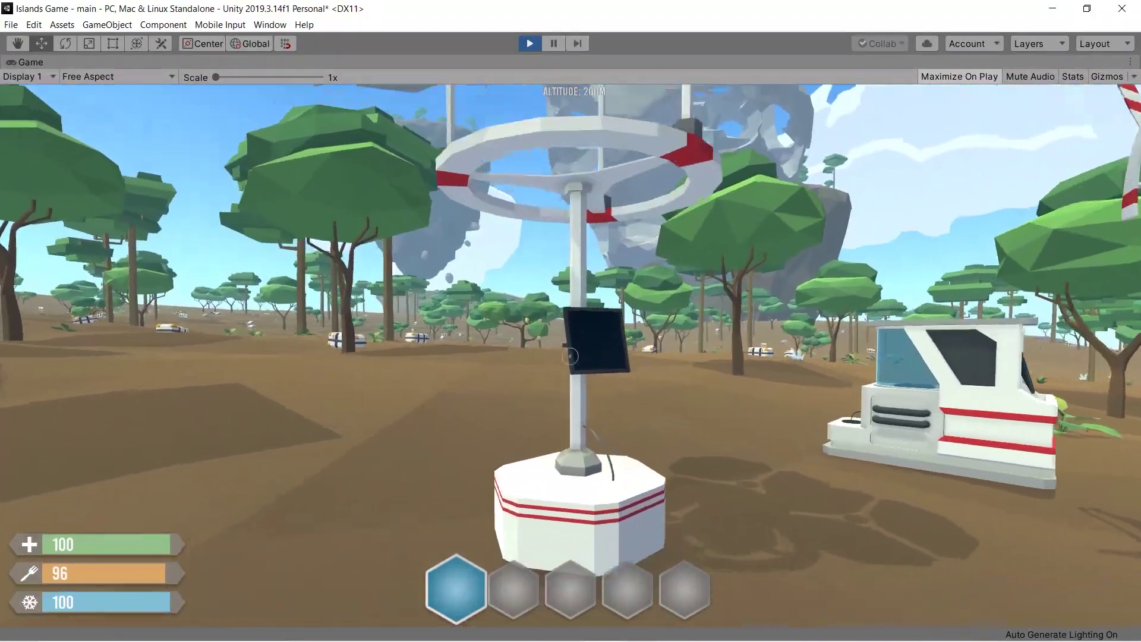
{"action": "key", "text": "w"}
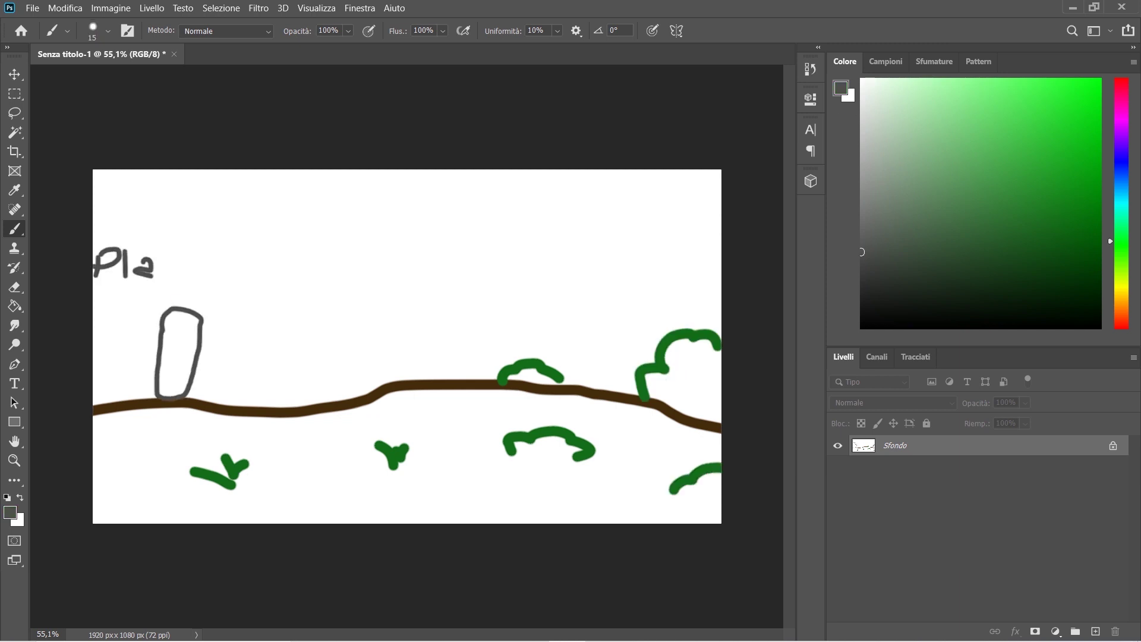
Switch to Photoshop and finish the handwritten label above the grey rounded shape in the terrain sketch
{"action": "left_click_drag", "start_coordinate": [166, 264], "coordinate": [173, 275]}
{"action": "left_click_drag", "start_coordinate": [180, 263], "coordinate": [157, 294]}
{"action": "left_click_drag", "start_coordinate": [178, 275], "coordinate": [190, 280]}
{"action": "left_click_drag", "start_coordinate": [195, 265], "coordinate": [228, 263]}
Choose a red and then a medium blue as drawing colours for the sketch
{"action": "left_click", "coordinate": [1121, 328]}
{"action": "left_click", "coordinate": [1060, 97]}
{"action": "left_click", "coordinate": [1121, 185]}
{"action": "left_click", "coordinate": [1022, 127]}
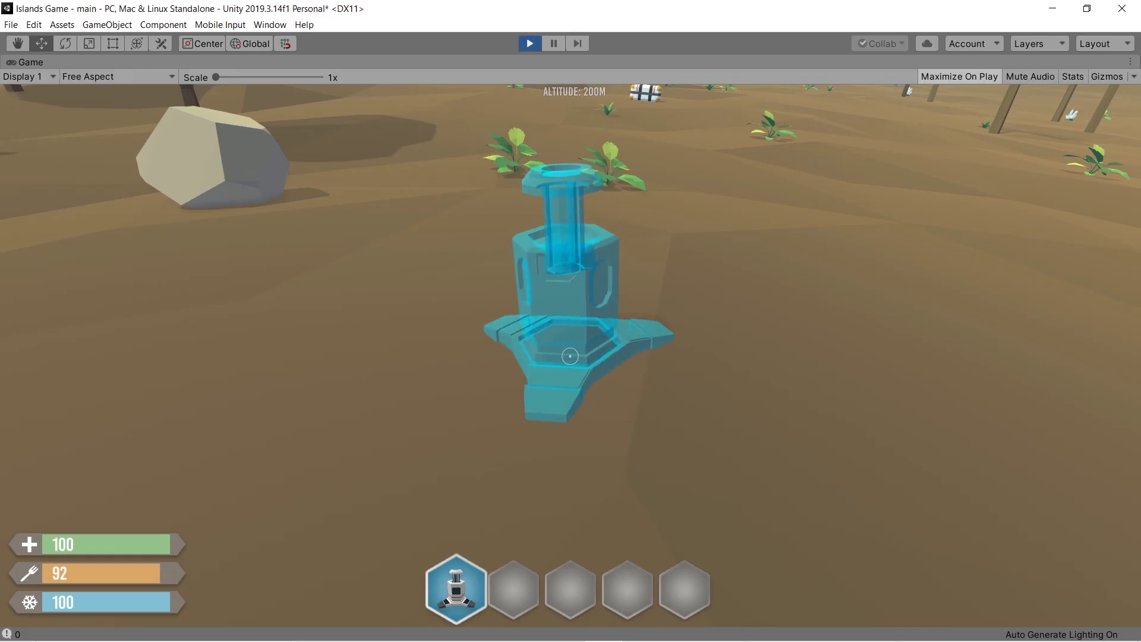
Switch to the Unity game and rotate the beacon's placement preview on the ground
{"action": "scroll", "coordinate": [569, 356], "scroll_direction": "up", "scroll_amount": 10}
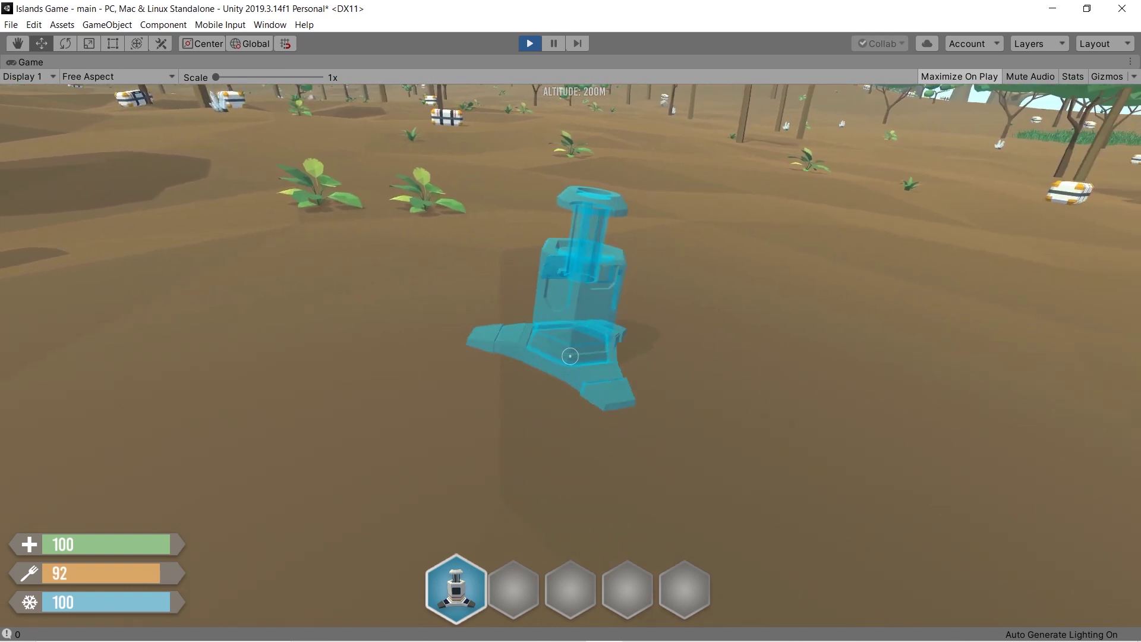
{"action": "scroll", "coordinate": [570, 356], "scroll_direction": "up", "scroll_amount": 10}
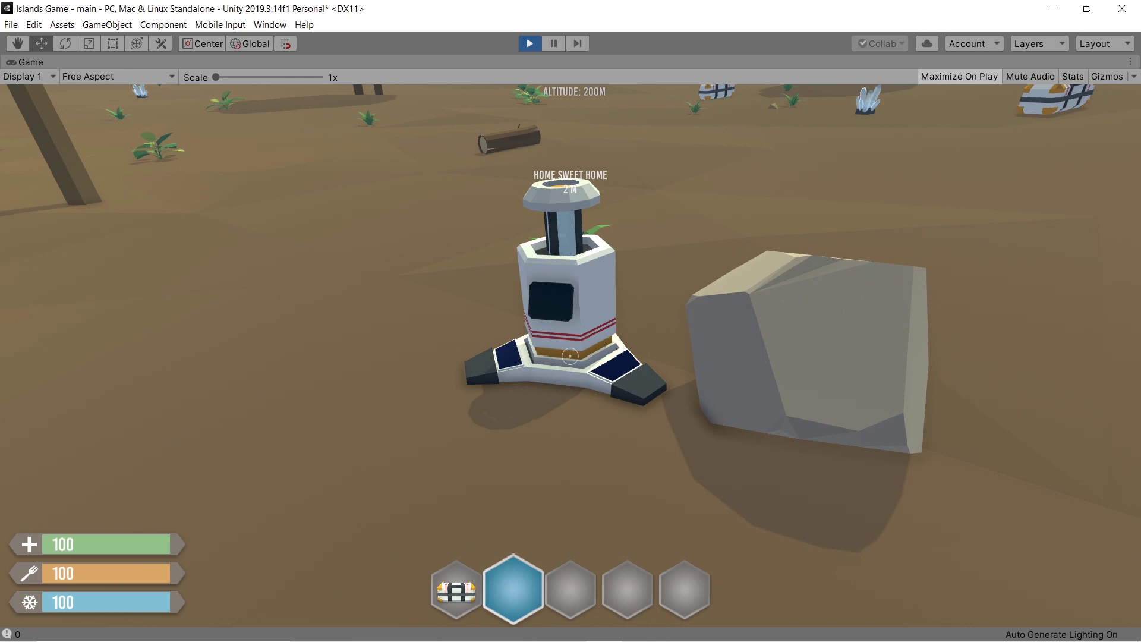
Back away from the home beacon, equip the storage crate and place it on the ground near the crystals
{"action": "key", "text": "s"}
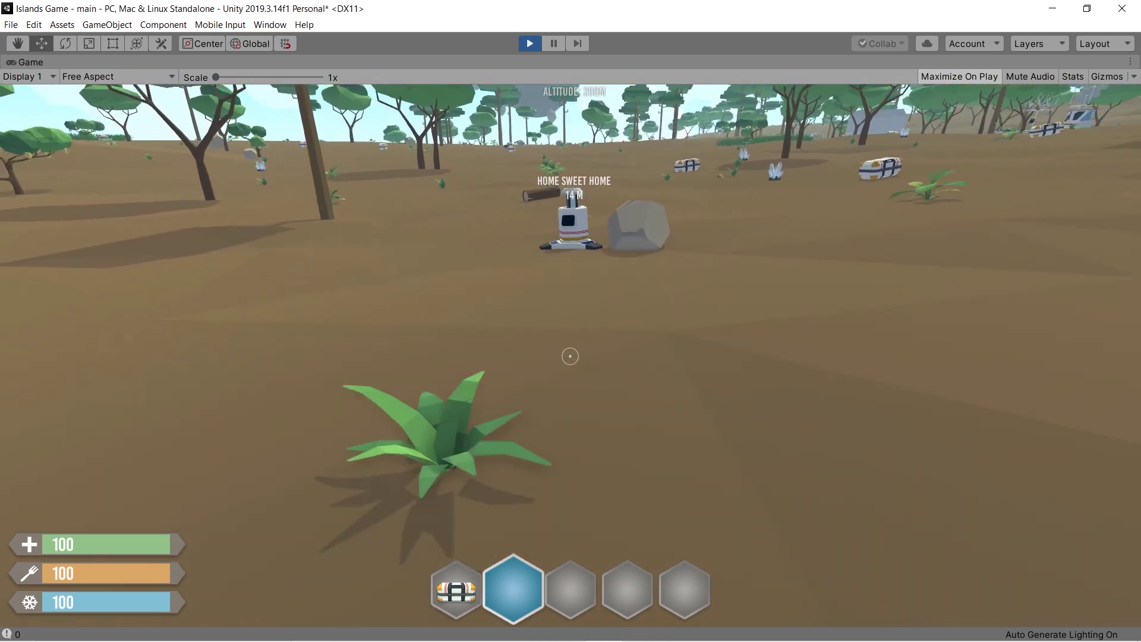
{"action": "key", "text": "1"}
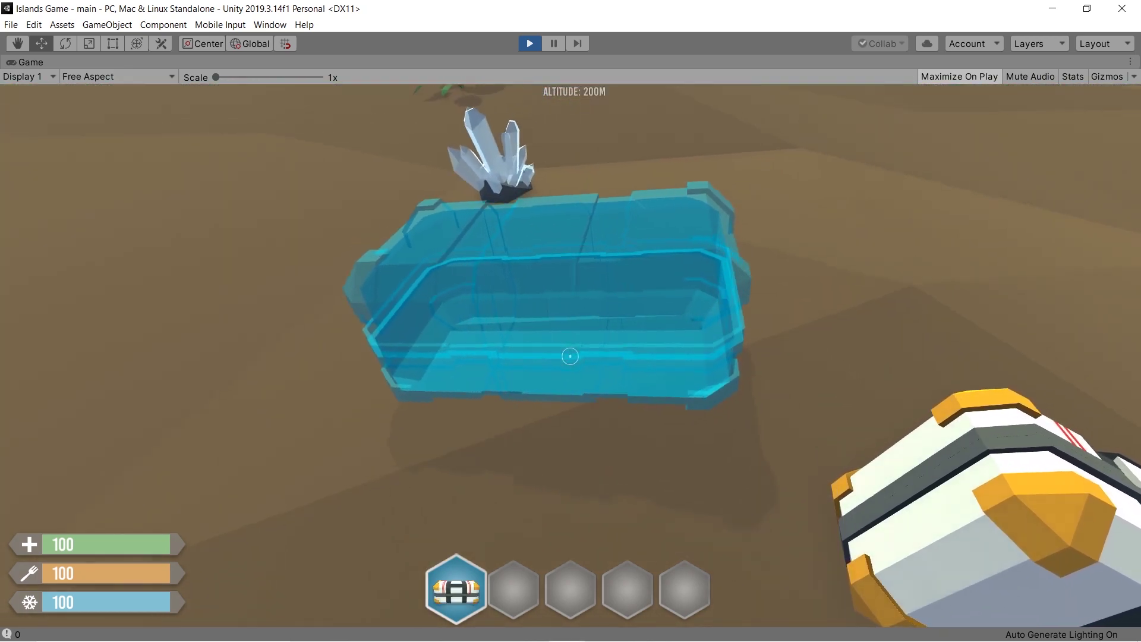
{"action": "left_click", "coordinate": [570, 356]}
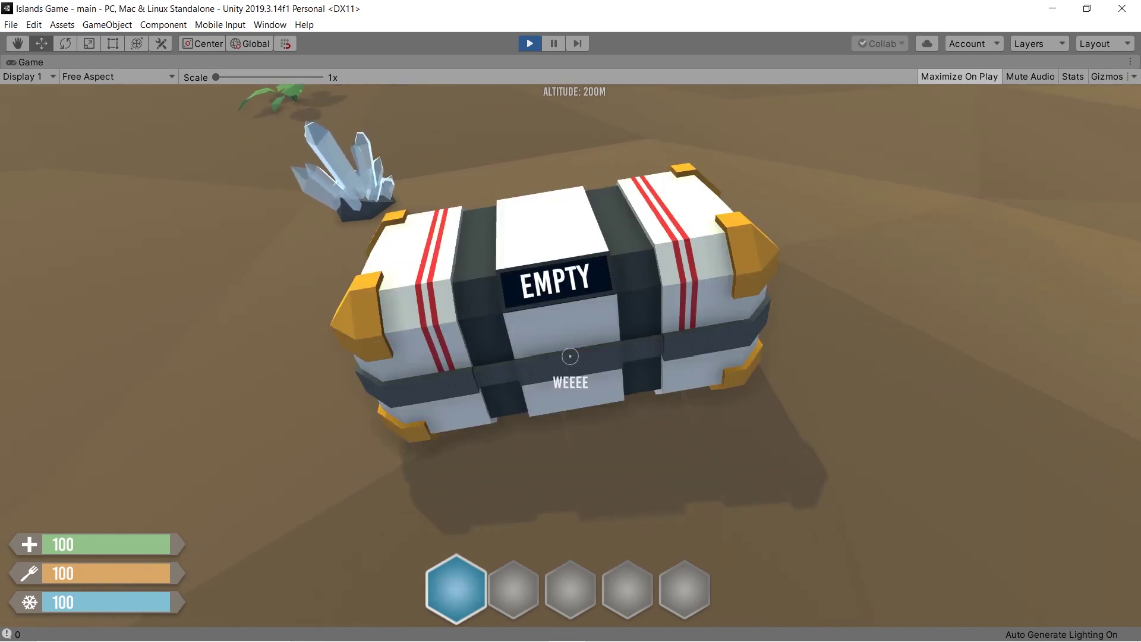
Walk around the placed crates and across the open terrain to examine how empty the landscape is
{"action": "key", "text": "d"}
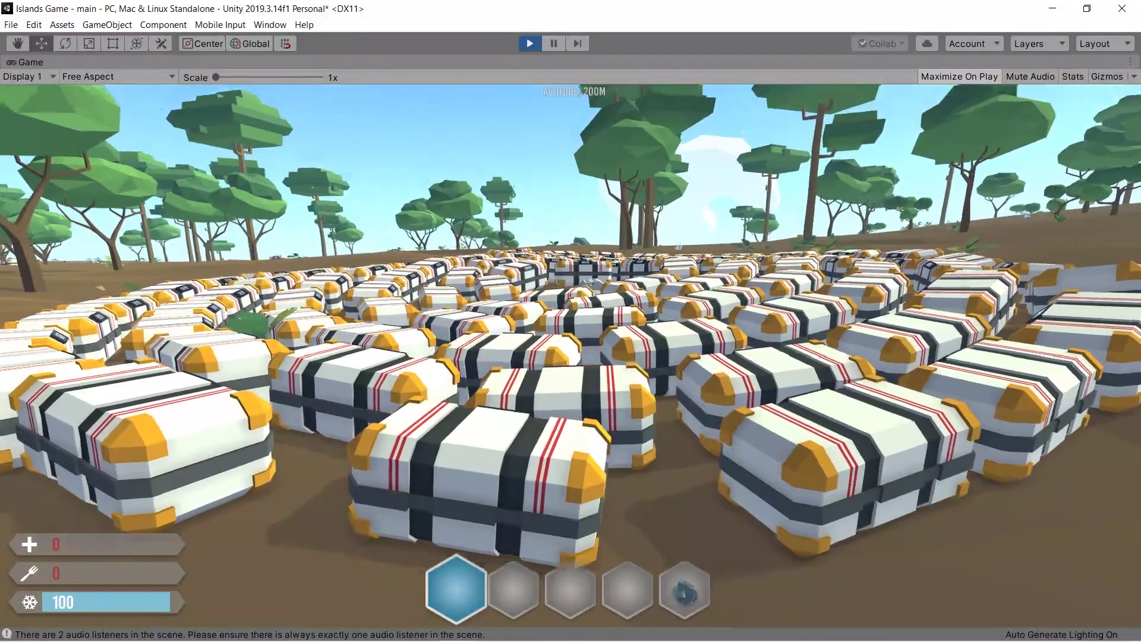
{"action": "mouse_move", "coordinate": [570, 356]}
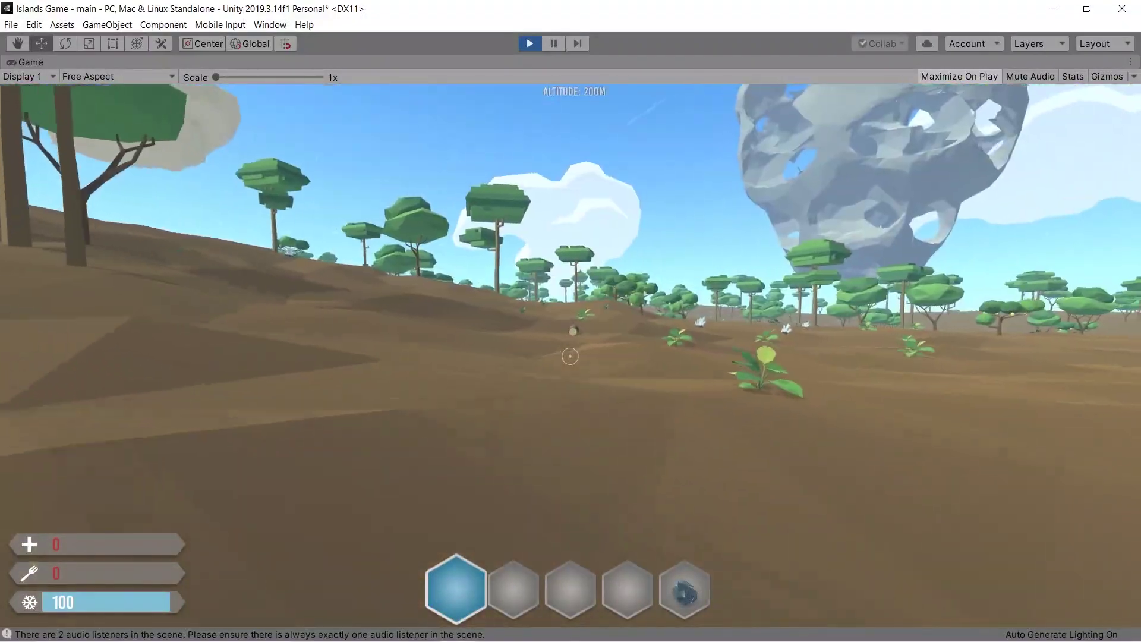
{"action": "key", "text": "w"}
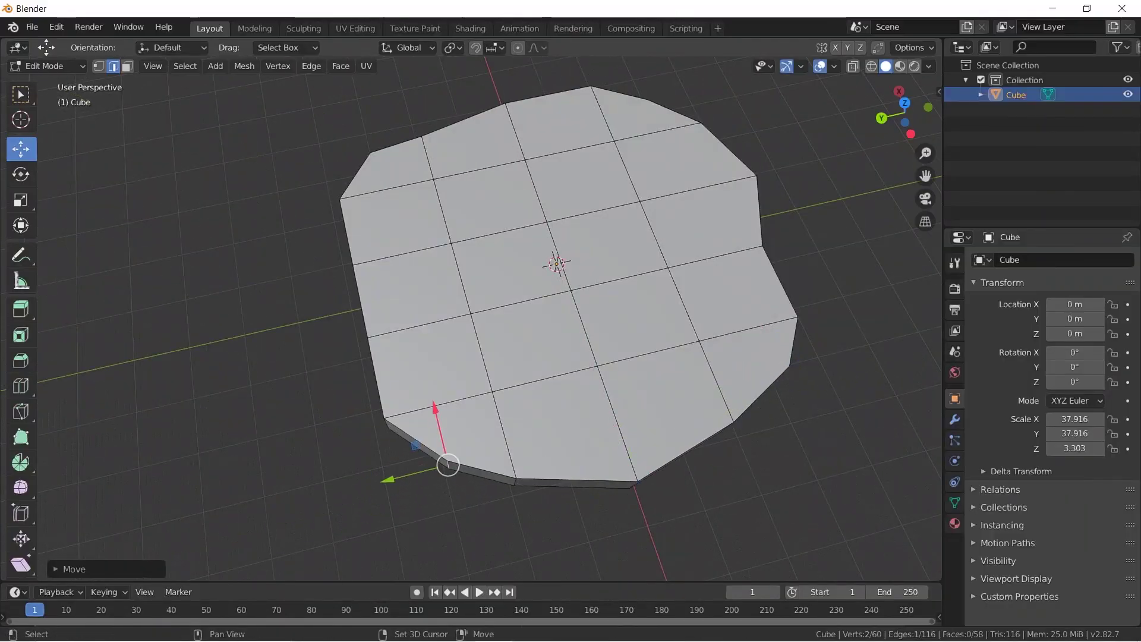
Switch to Blender, change to face selection and move the slab's face along the Z axis
{"action": "scroll", "coordinate": [490, 321], "scroll_direction": "down", "scroll_amount": 4}
{"action": "middle_click_drag", "start_coordinate": [416, 357], "coordinate": [737, 298]}
{"action": "scroll", "coordinate": [490, 321], "scroll_direction": "up", "scroll_amount": 4}
{"action": "key", "text": "3"}
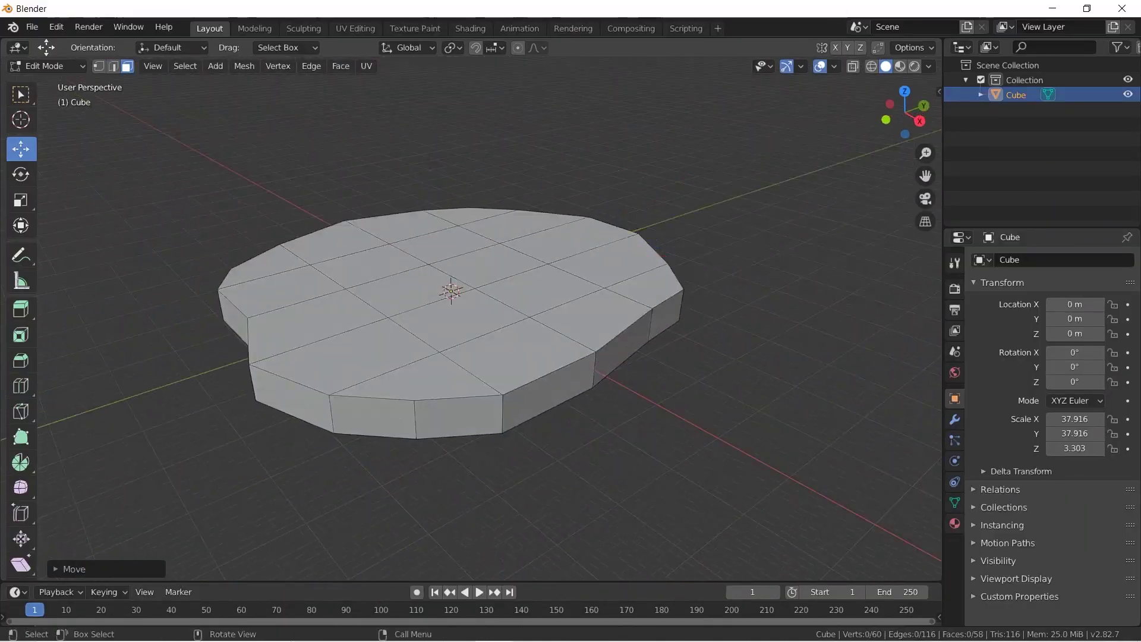
{"action": "key", "text": "g"}
{"action": "key", "text": "z"}
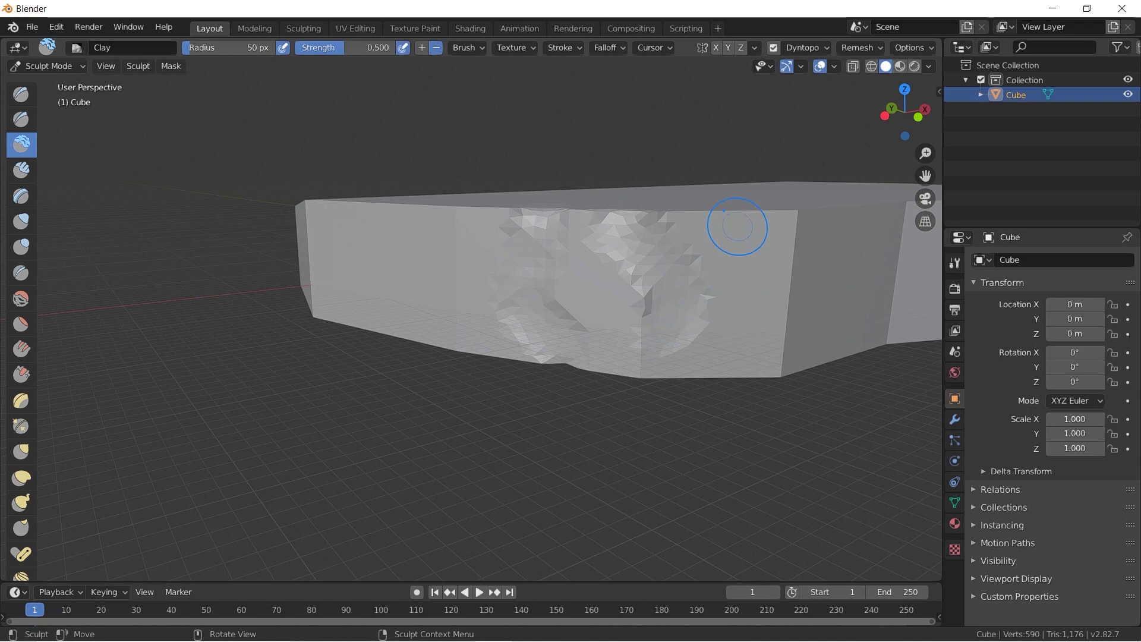
Carve the first vertical grooves into the slab's side wall with the subtracting Clay brush at 50 px and 0.500 strength
{"action": "middle_click_drag", "start_coordinate": [736, 228], "coordinate": [554, 250]}
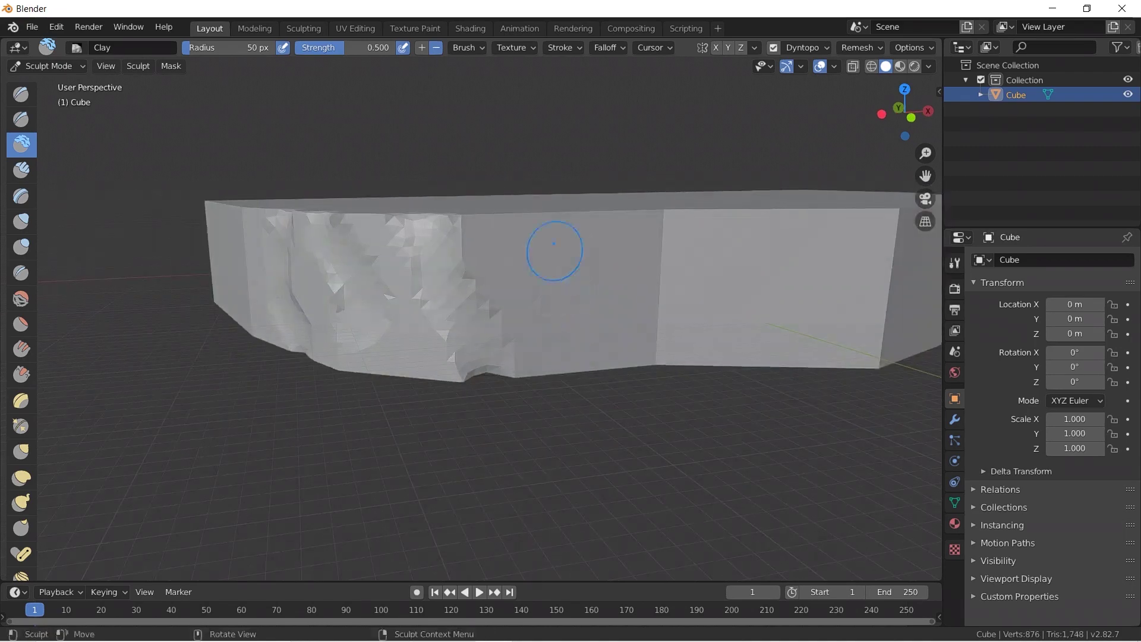
{"action": "middle_click_drag", "start_coordinate": [674, 357], "coordinate": [511, 350]}
{"action": "left_click_drag", "start_coordinate": [505, 237], "coordinate": [517, 400]}
{"action": "middle_click_drag", "start_coordinate": [595, 357], "coordinate": [463, 344]}
{"action": "left_click_drag", "start_coordinate": [576, 243], "coordinate": [531, 303]}
{"action": "middle_click_drag", "start_coordinate": [594, 332], "coordinate": [475, 321]}
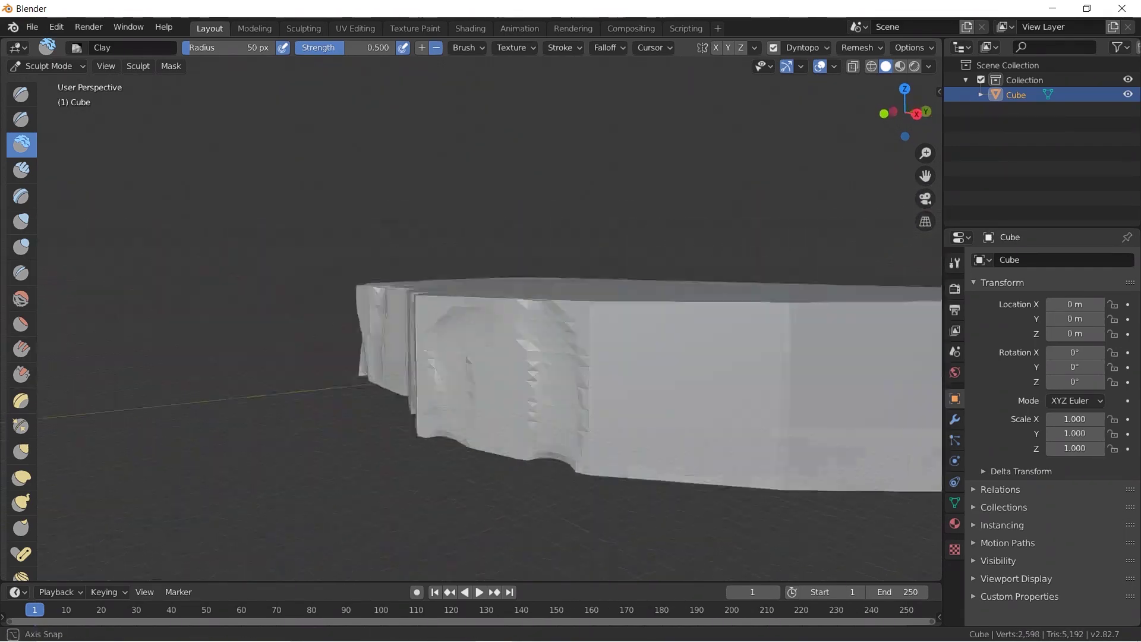
Continue carving vertical hollows around the rest of the slab's side wall with the Clay brush
{"action": "middle_click_drag", "start_coordinate": [534, 357], "coordinate": [517, 286]}
{"action": "left_click_drag", "start_coordinate": [662, 327], "coordinate": [651, 285]}
{"action": "middle_click_drag", "start_coordinate": [654, 321], "coordinate": [565, 350]}
{"action": "left_click_drag", "start_coordinate": [550, 291], "coordinate": [540, 369]}
{"action": "left_click_drag", "start_coordinate": [665, 232], "coordinate": [668, 398]}
{"action": "middle_click_drag", "start_coordinate": [654, 332], "coordinate": [534, 351]}
{"action": "left_click_drag", "start_coordinate": [540, 265], "coordinate": [549, 434]}
{"action": "left_click_drag", "start_coordinate": [627, 285], "coordinate": [670, 425]}
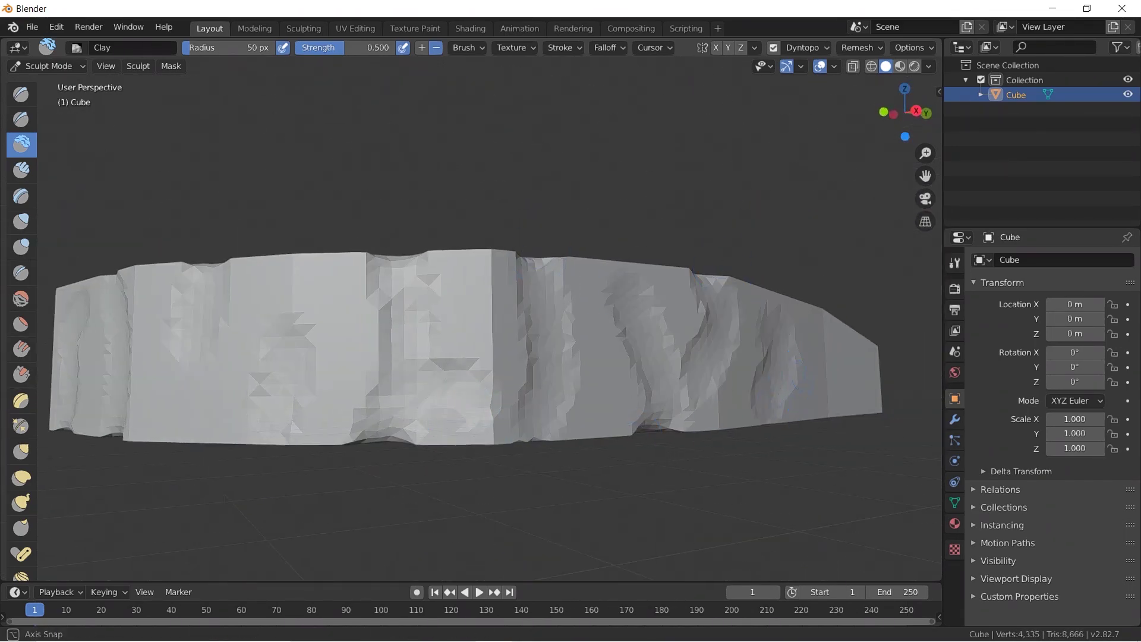
{"action": "middle_click_drag", "start_coordinate": [799, 380], "coordinate": [701, 405]}
{"action": "left_click_drag", "start_coordinate": [606, 345], "coordinate": [601, 395]}
Reduce the Clay brush radius to 6 px and set its strength to 1.000
{"action": "key", "text": "f"}
{"action": "left_click", "coordinate": [618, 333]}
{"action": "scroll", "coordinate": [618, 334], "scroll_direction": "up", "scroll_amount": 4}
{"action": "middle_click_drag", "start_coordinate": [619, 333], "coordinate": [652, 325]}
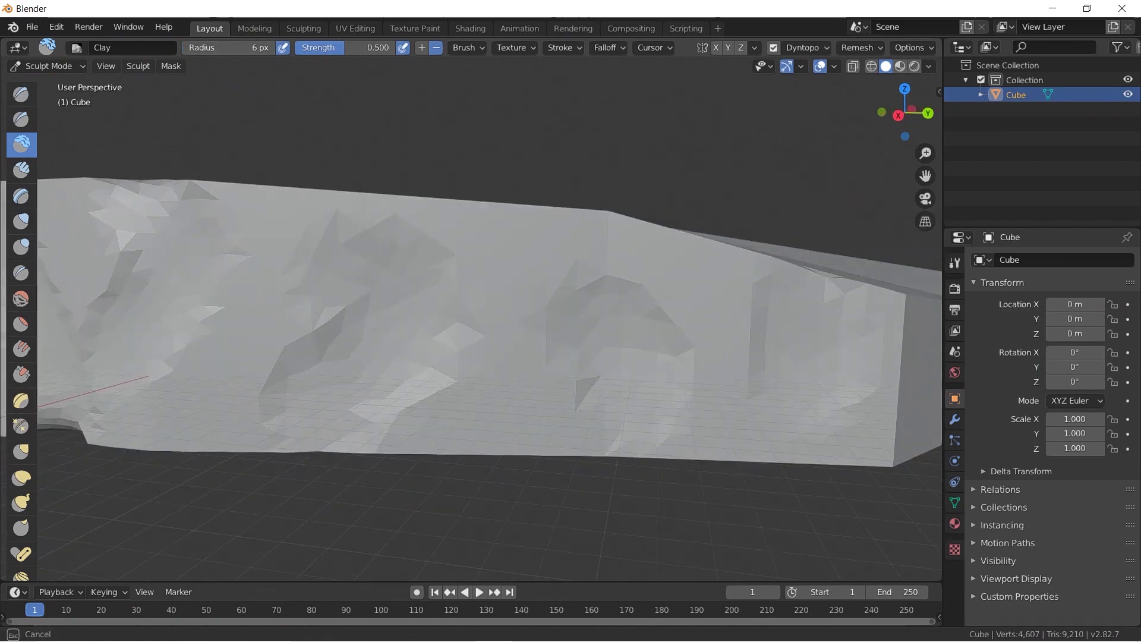
{"action": "left_click_drag", "start_coordinate": [344, 48], "coordinate": [395, 48]}
Carve sharp, deep vertical cracks along the cliff wall with the Clay brush at full strength
{"action": "middle_click_drag", "start_coordinate": [380, 333], "coordinate": [690, 278], "text": "shift"}
{"action": "left_click_drag", "start_coordinate": [550, 146], "coordinate": [656, 149]}
{"action": "middle_click_drag", "start_coordinate": [350, 169], "coordinate": [414, 162]}
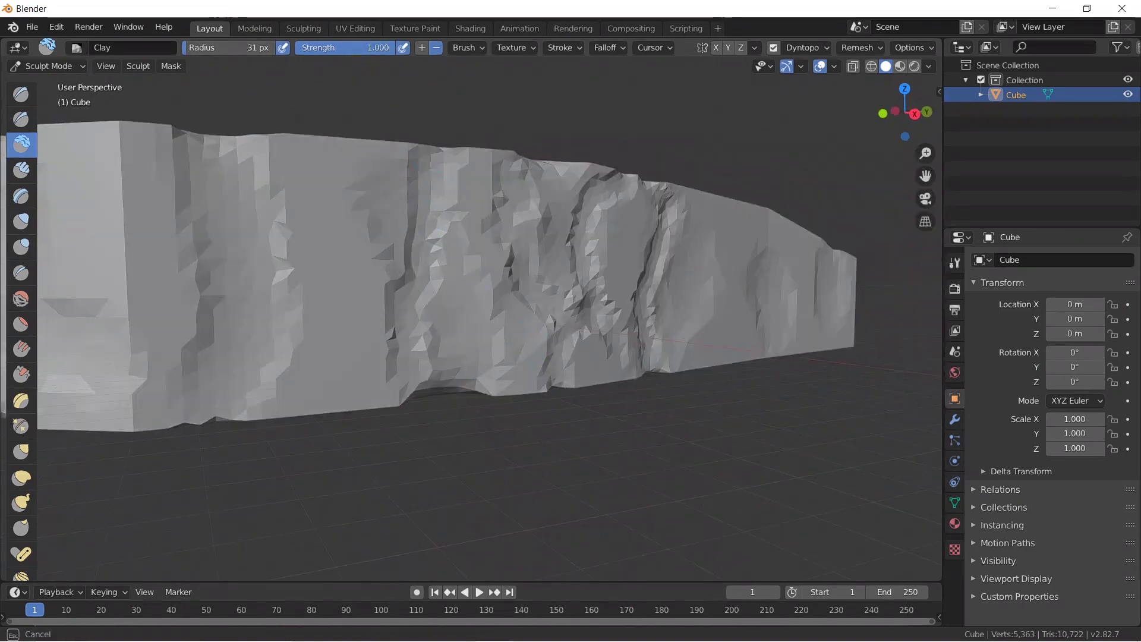
{"action": "left_click_drag", "start_coordinate": [415, 158], "coordinate": [443, 392]}
{"action": "middle_click_drag", "start_coordinate": [241, 166], "coordinate": [428, 192], "text": "shift"}
{"action": "mouse_move", "coordinate": [422, 165]}
{"action": "left_mouse_down"}
{"action": "mouse_move", "coordinate": [448, 309]}
{"action": "mouse_move", "coordinate": [404, 441]}
{"action": "left_mouse_up"}
{"action": "left_click_drag", "start_coordinate": [429, 433], "coordinate": [425, 155]}
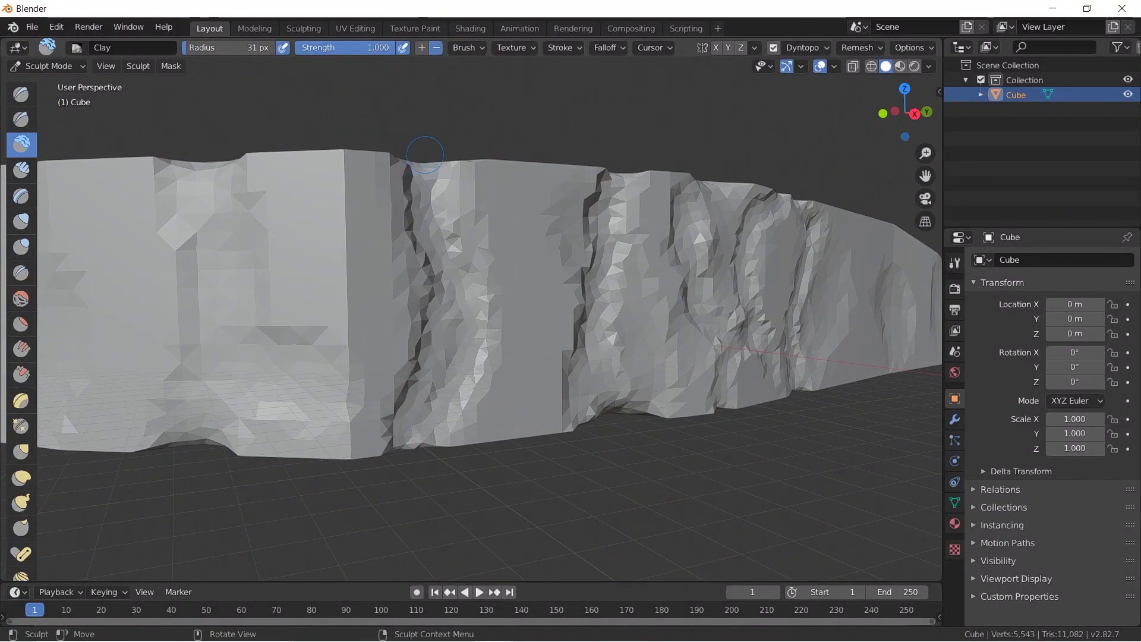
Sculpt an arched crack and rough rock detail into the adjoining stretch of the cliff wall
{"action": "mouse_move", "coordinate": [293, 443]}
{"action": "left_mouse_down"}
{"action": "mouse_move", "coordinate": [291, 333]}
{"action": "mouse_move", "coordinate": [297, 449]}
{"action": "left_mouse_up"}
{"action": "middle_click_drag", "start_coordinate": [375, 251], "coordinate": [527, 260], "text": "shift"}
{"action": "left_click_drag", "start_coordinate": [354, 245], "coordinate": [385, 321]}
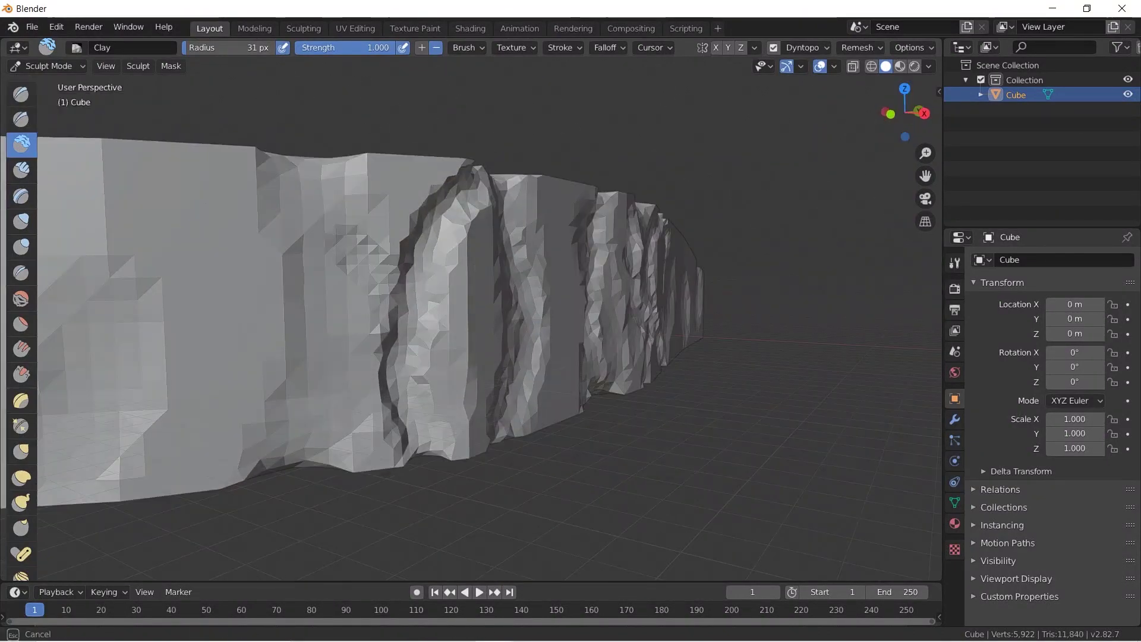
{"action": "mouse_move", "coordinate": [282, 244]}
{"action": "left_mouse_down"}
{"action": "mouse_move", "coordinate": [274, 321]}
{"action": "mouse_move", "coordinate": [277, 229]}
{"action": "left_mouse_up"}
{"action": "mouse_move", "coordinate": [220, 235]}
{"action": "middle_mouse_down", "text": "shift"}
{"action": "mouse_move", "coordinate": [321, 231]}
{"action": "mouse_move", "coordinate": [311, 225]}
{"action": "middle_mouse_up", "text": "shift"}
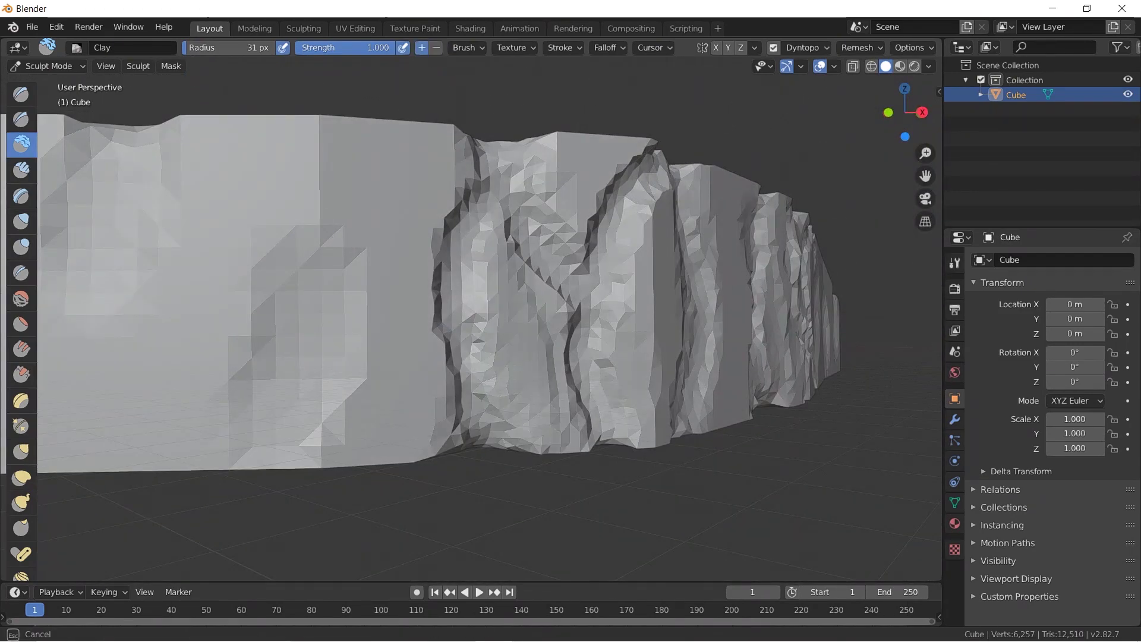
{"action": "left_click_drag", "start_coordinate": [532, 283], "coordinate": [561, 437]}
Set the Clay brush to subtract and carve a full-height vertical crack into the smooth stretch of wall
{"action": "scroll", "coordinate": [534, 309], "scroll_direction": "down", "scroll_amount": 2}
{"action": "mouse_move", "coordinate": [535, 298]}
{"action": "middle_mouse_down"}
{"action": "mouse_move", "coordinate": [451, 297]}
{"action": "mouse_move", "coordinate": [535, 300]}
{"action": "middle_mouse_up"}
{"action": "scroll", "coordinate": [386, 286], "scroll_direction": "up", "scroll_amount": 3}
{"action": "middle_click_drag", "start_coordinate": [297, 274], "coordinate": [439, 280], "text": "shift"}
{"action": "left_click", "coordinate": [436, 48]}
{"action": "mouse_move", "coordinate": [396, 128]}
{"action": "left_mouse_down"}
{"action": "mouse_move", "coordinate": [473, 550]}
{"action": "mouse_move", "coordinate": [395, 458]}
{"action": "left_mouse_up"}
Carve further vertical strokes into the neighbouring smooth section of the cliff wall
{"action": "scroll", "coordinate": [404, 333], "scroll_direction": "down", "scroll_amount": 2}
{"action": "middle_click_drag", "start_coordinate": [411, 344], "coordinate": [434, 315]}
{"action": "left_click_drag", "start_coordinate": [410, 208], "coordinate": [416, 398]}
{"action": "middle_click_drag", "start_coordinate": [499, 357], "coordinate": [392, 356]}
{"action": "mouse_move", "coordinate": [422, 297]}
{"action": "left_mouse_down"}
{"action": "mouse_move", "coordinate": [434, 428]}
{"action": "mouse_move", "coordinate": [413, 202]}
{"action": "left_mouse_up"}
{"action": "middle_click_drag", "start_coordinate": [439, 464], "coordinate": [542, 469]}
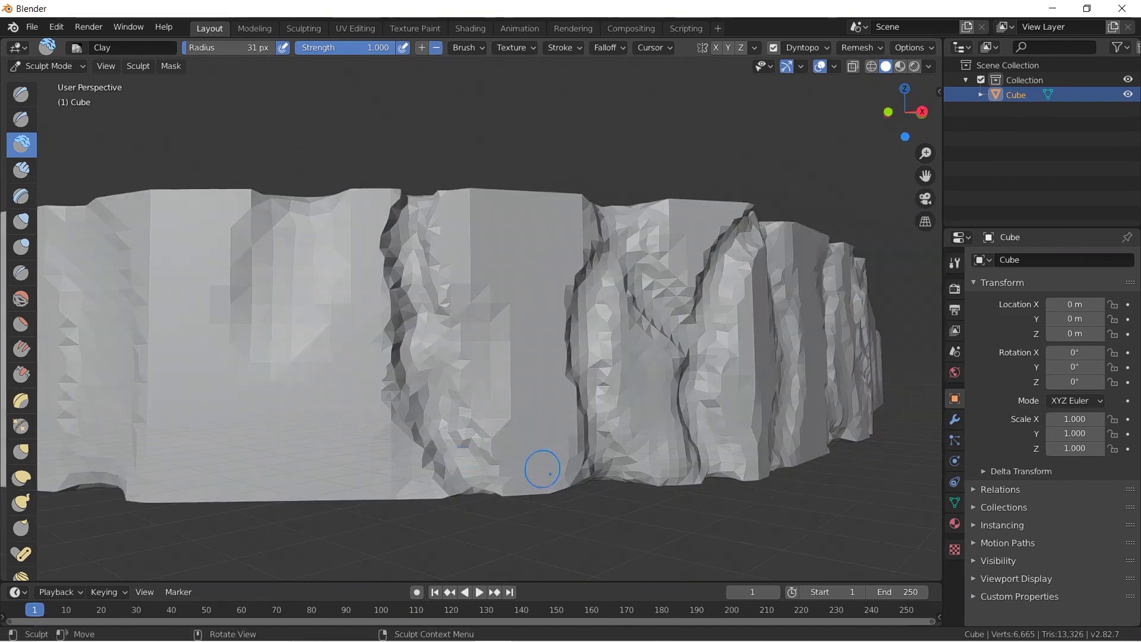
Carve the wall's lower edge and add diagonal cracks across the remaining smooth cliff faces
{"action": "scroll", "coordinate": [511, 505], "scroll_direction": "up", "scroll_amount": 2}
{"action": "mouse_move", "coordinate": [463, 553]}
{"action": "left_mouse_down"}
{"action": "mouse_move", "coordinate": [438, 499]}
{"action": "mouse_move", "coordinate": [380, 202]}
{"action": "mouse_move", "coordinate": [460, 541]}
{"action": "left_mouse_up"}
{"action": "scroll", "coordinate": [455, 452], "scroll_direction": "down", "scroll_amount": 4}
{"action": "mouse_move", "coordinate": [449, 350]}
{"action": "middle_mouse_down"}
{"action": "mouse_move", "coordinate": [481, 346]}
{"action": "mouse_move", "coordinate": [454, 357]}
{"action": "middle_mouse_up"}
{"action": "scroll", "coordinate": [475, 361], "scroll_direction": "down", "scroll_amount": 1}
{"action": "left_click_drag", "start_coordinate": [464, 347], "coordinate": [351, 419]}
{"action": "scroll", "coordinate": [392, 380], "scroll_direction": "up", "scroll_amount": 3}
{"action": "middle_click_drag", "start_coordinate": [395, 377], "coordinate": [494, 321], "text": "shift"}
{"action": "scroll", "coordinate": [561, 347], "scroll_direction": "up", "scroll_amount": 1}
{"action": "mouse_move", "coordinate": [494, 321]}
{"action": "left_mouse_down"}
{"action": "mouse_move", "coordinate": [576, 315]}
{"action": "mouse_move", "coordinate": [327, 469]}
{"action": "left_mouse_up"}
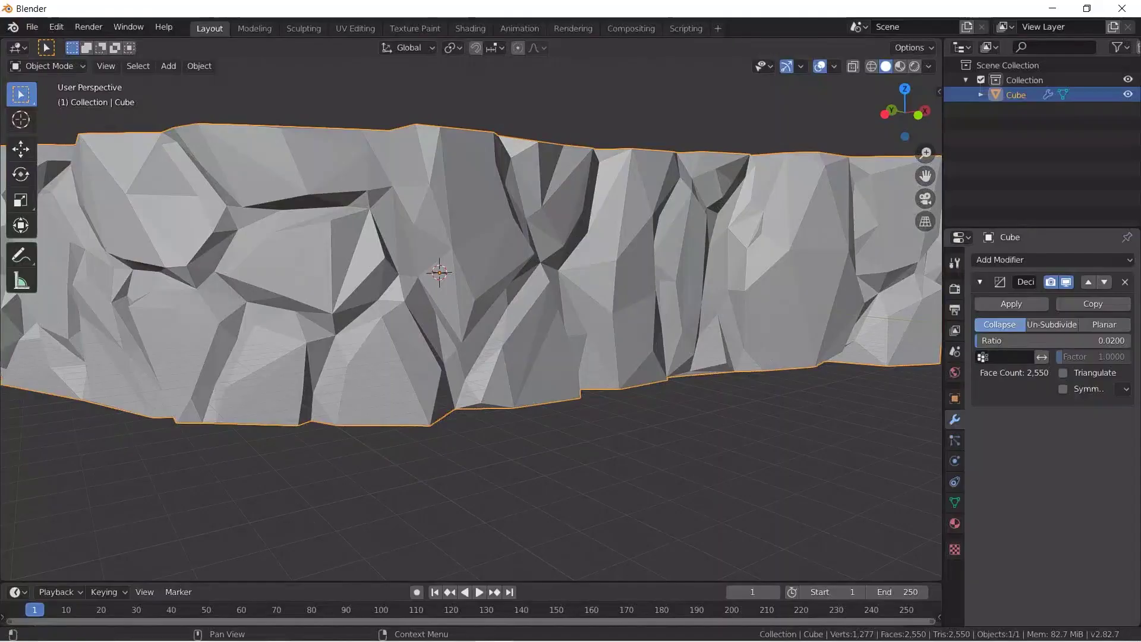
Examine the decimated low-poly cliff mesh, and switch to the Unity game to walk among the grey cliffs
{"action": "middle_click_drag", "start_coordinate": [416, 333], "coordinate": [600, 336]}
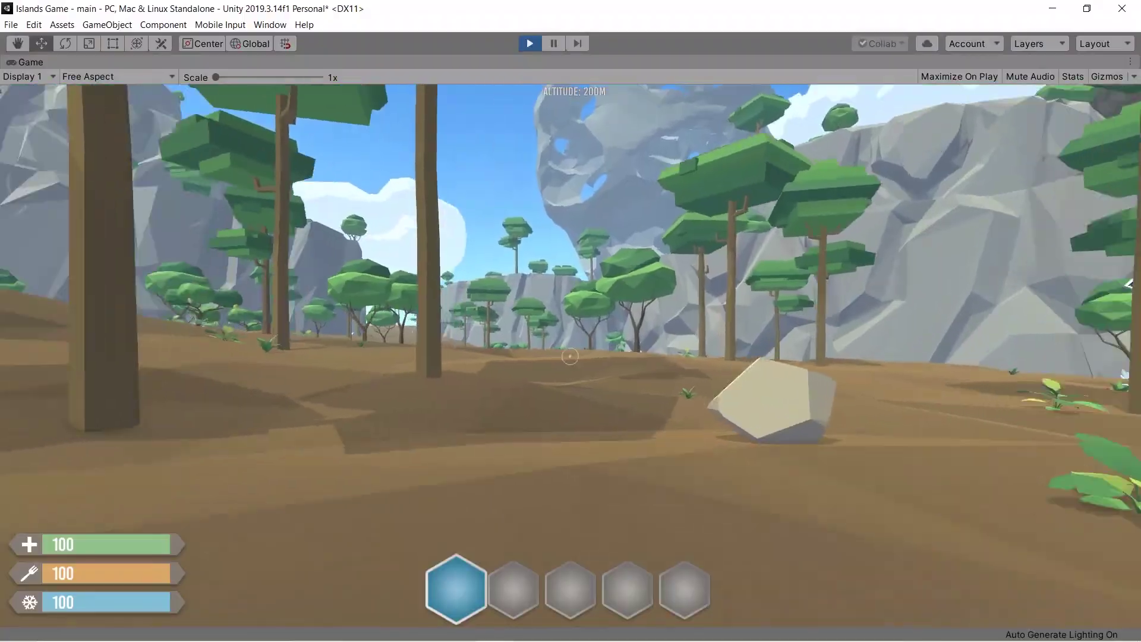
{"action": "key", "text": "w"}
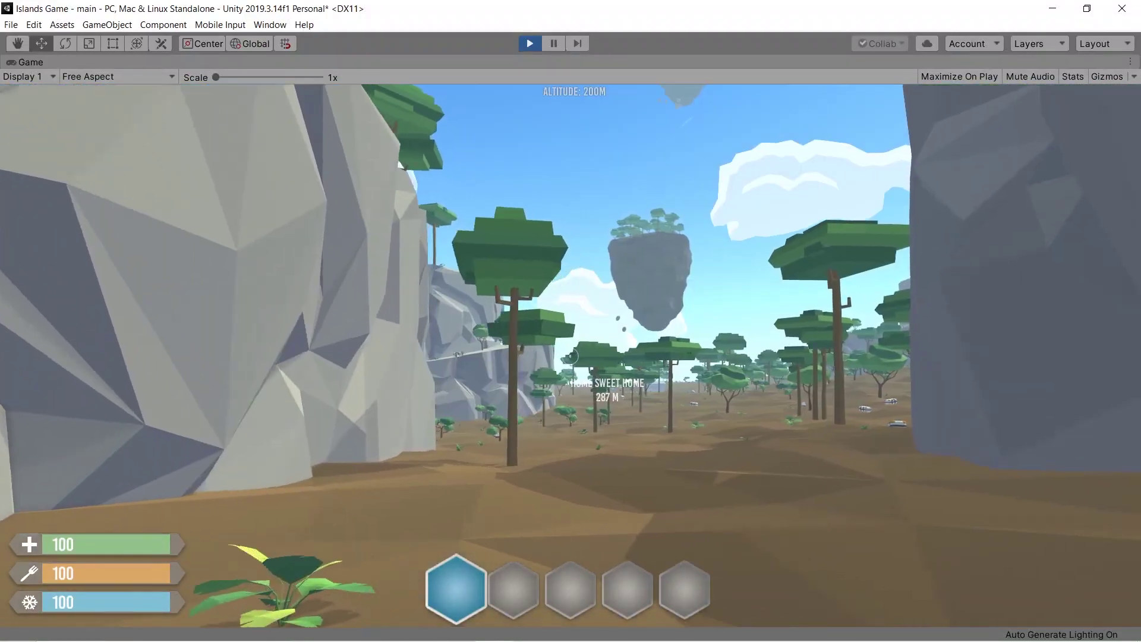
{"action": "key", "text": "w"}
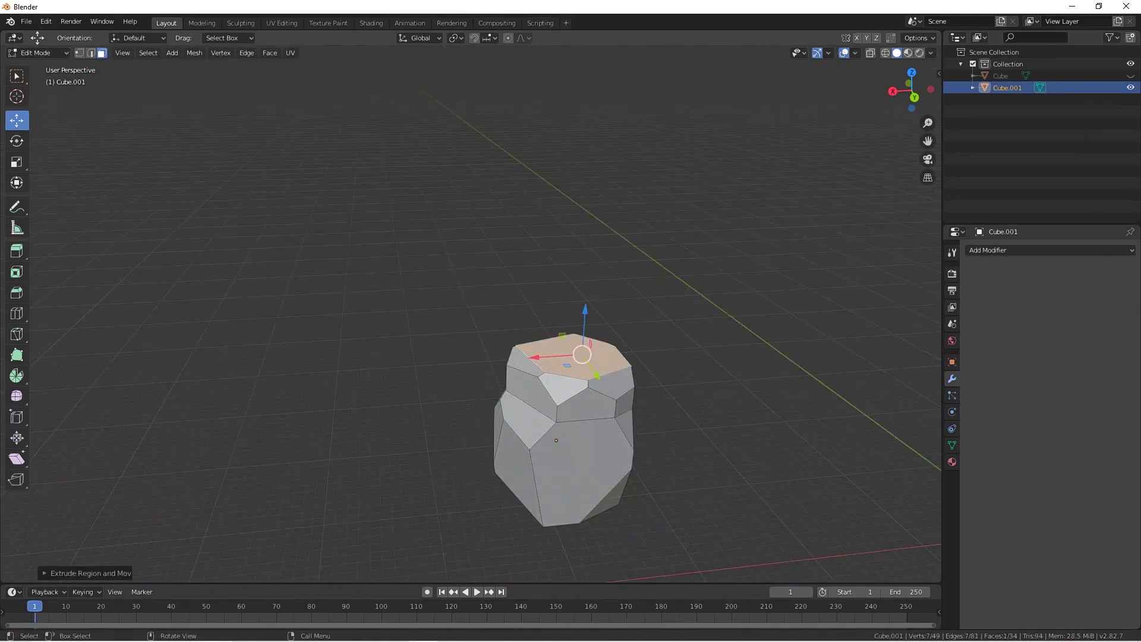
Switch to Blender, extrude the rock pillar's top face and examine the desert rock pieces and assembled cliff wall
{"action": "key", "text": "e"}
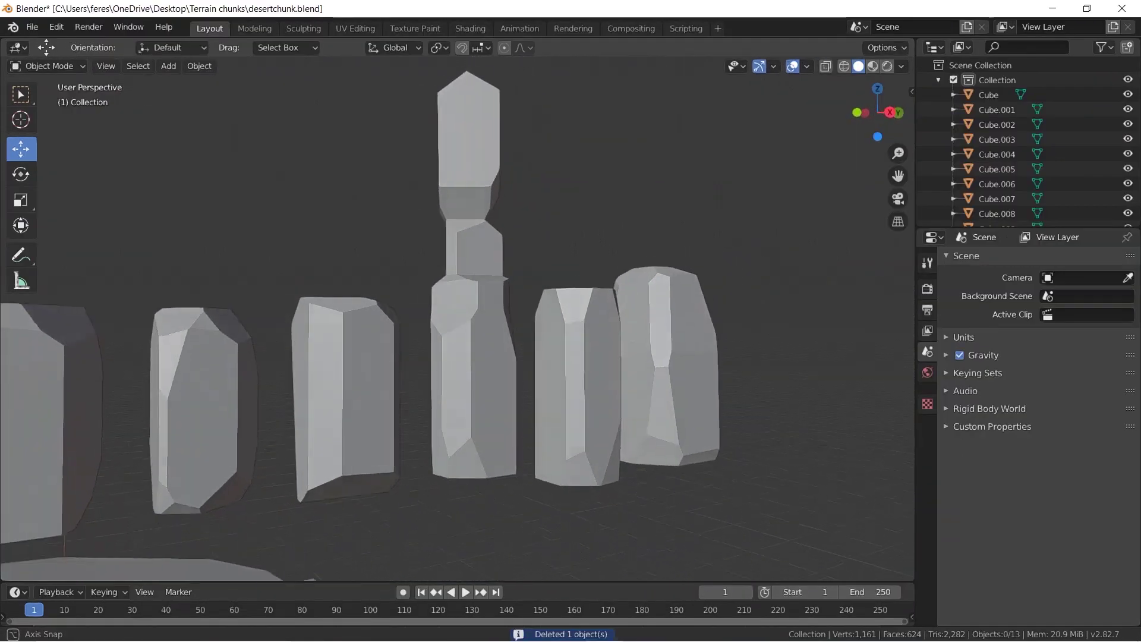
{"action": "middle_click_drag", "start_coordinate": [458, 333], "coordinate": [381, 297]}
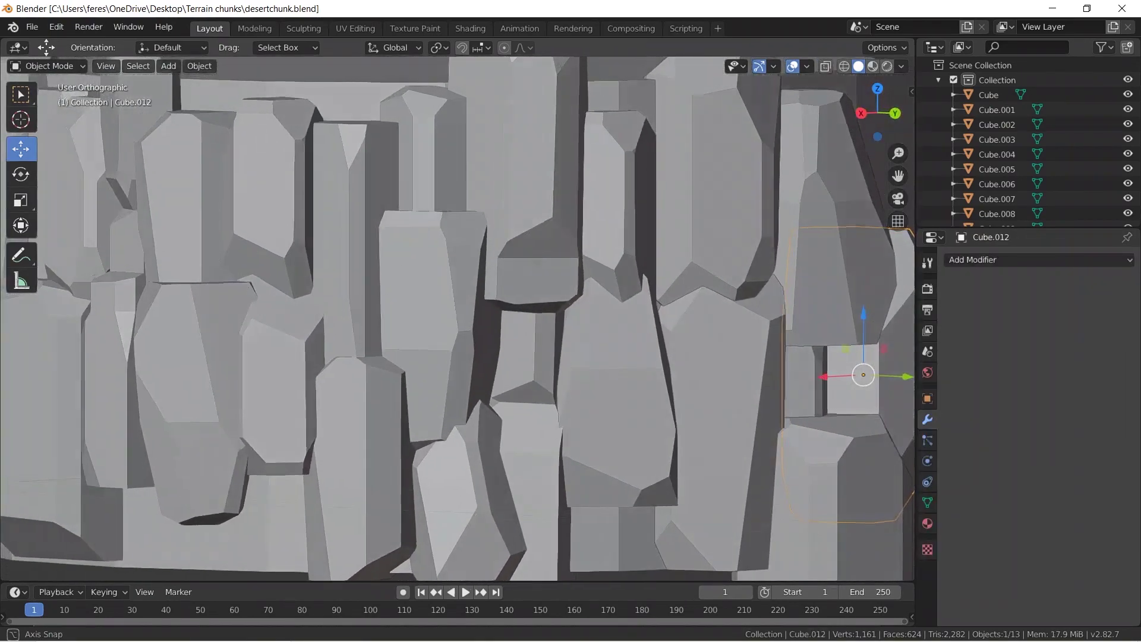
{"action": "middle_click_drag", "start_coordinate": [458, 321], "coordinate": [564, 297]}
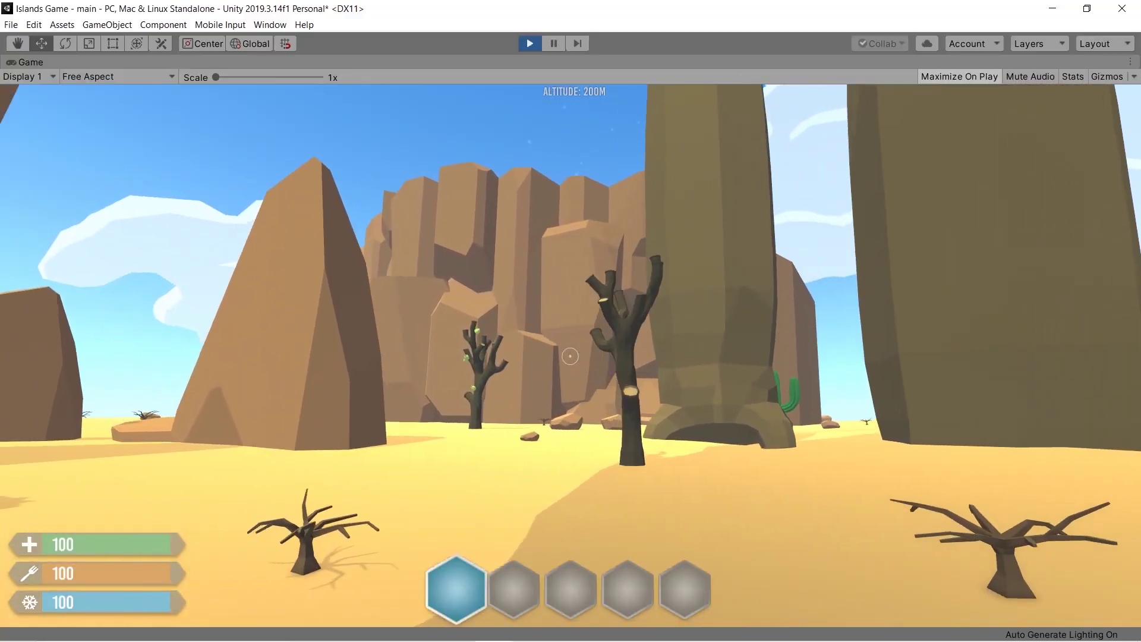
Switch to the Unity game and walk through the desert rock formations and the forest at sunset to examine the environments
{"action": "key", "text": "a"}
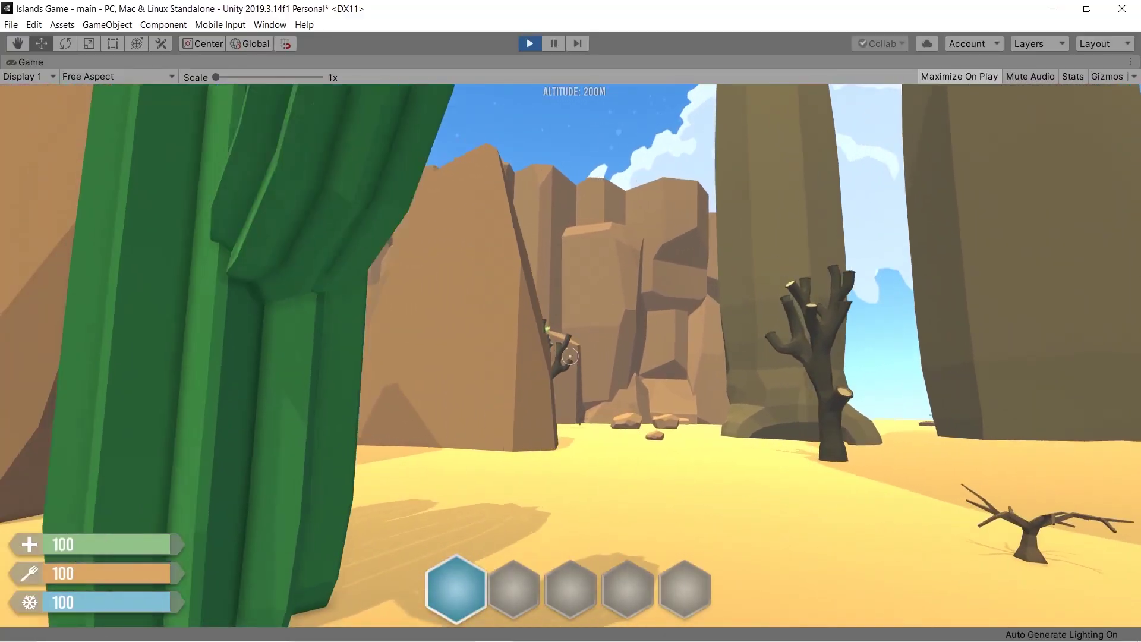
{"action": "key", "text": "a"}
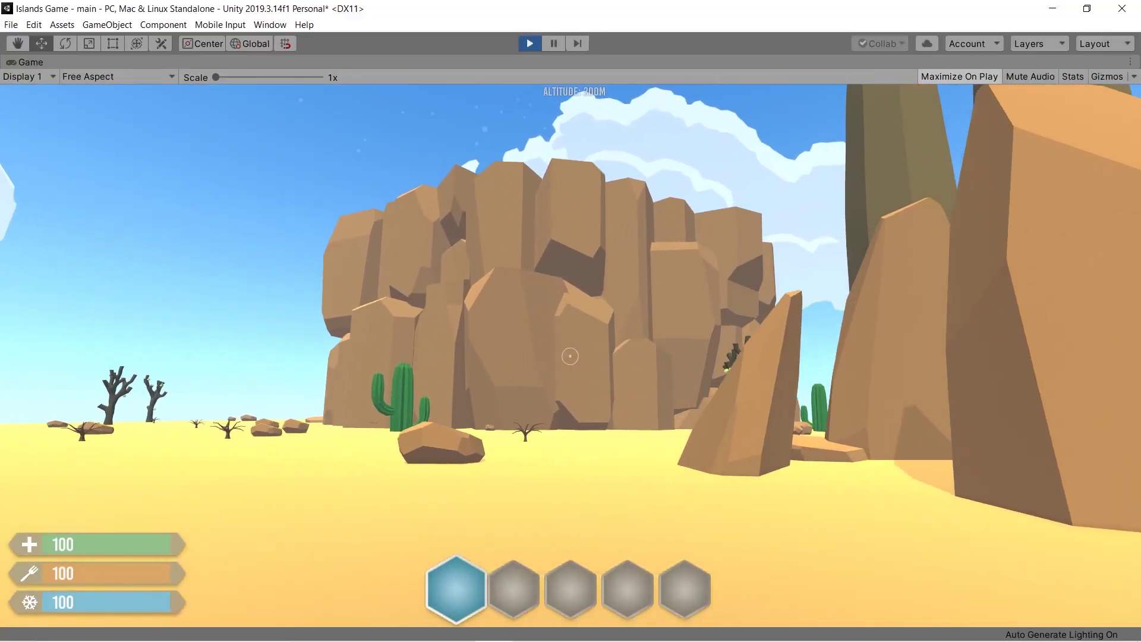
{"action": "key", "text": "w"}
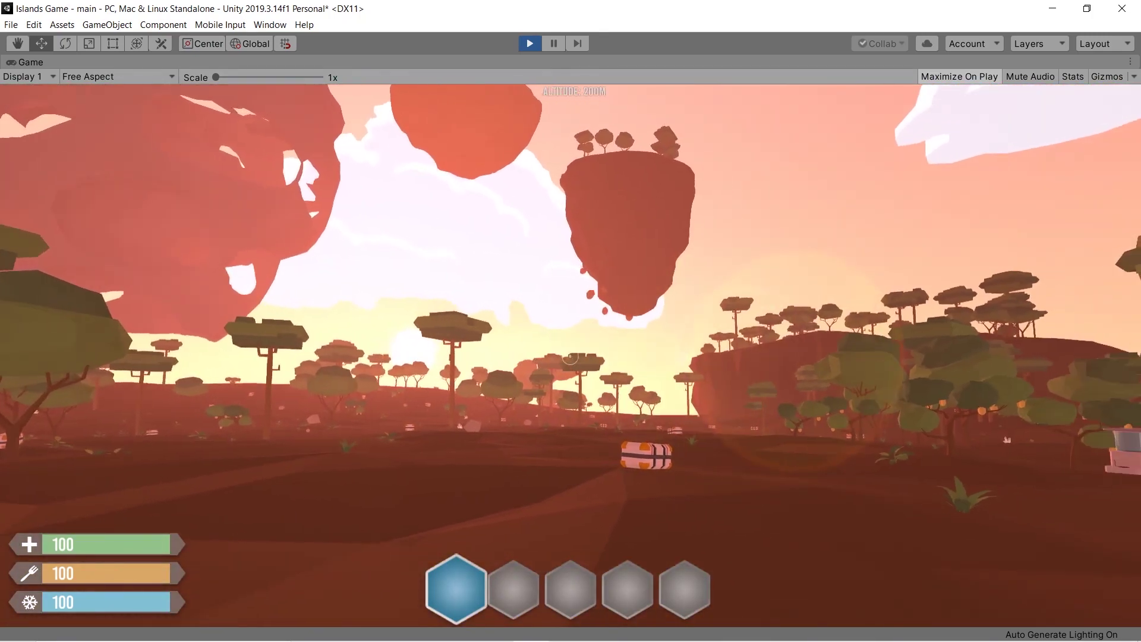
{"action": "key", "text": "w"}
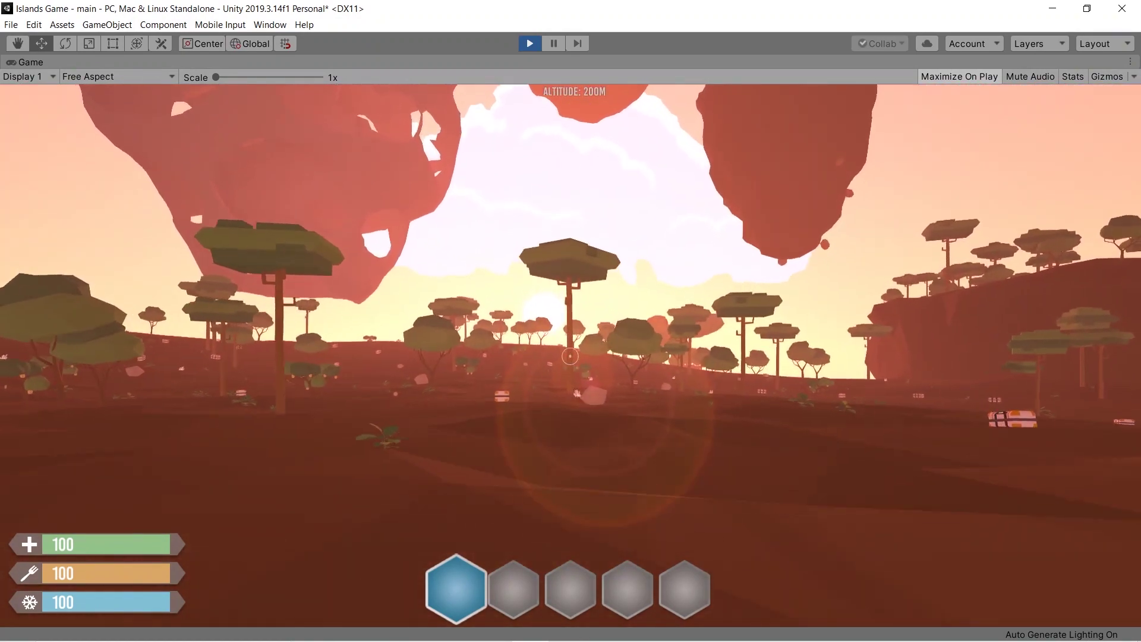
{"action": "key", "text": "w"}
{"action": "key", "text": "w"}
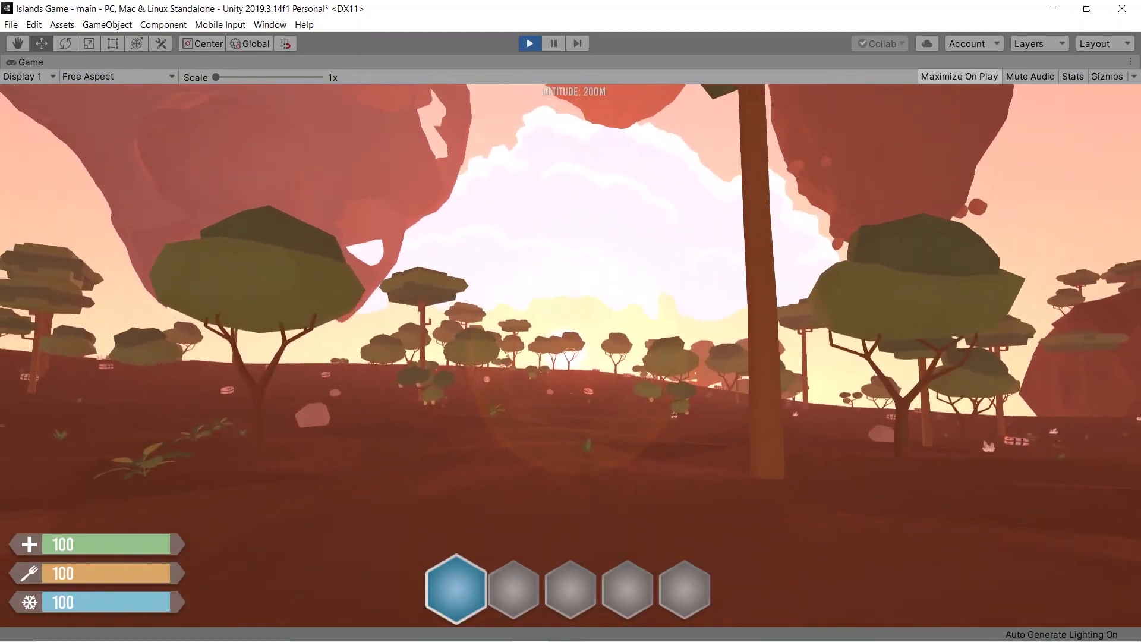
Walk through the sunset forest past the trees and crates to the island's edge overlooking the desert
{"action": "key", "text": "w"}
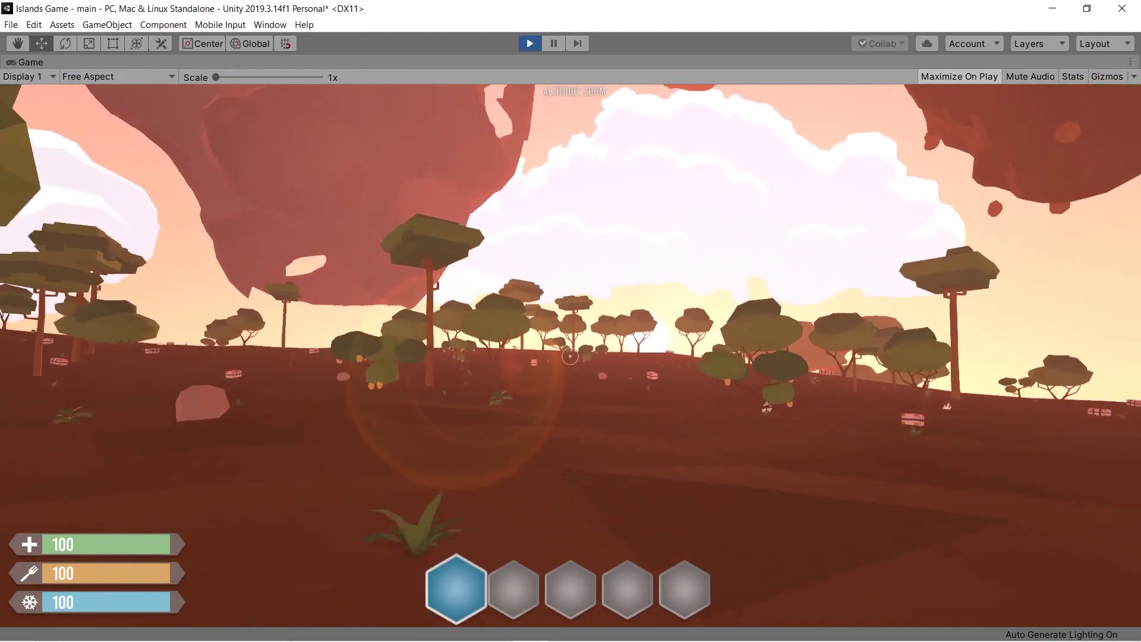
{"action": "key", "text": "w"}
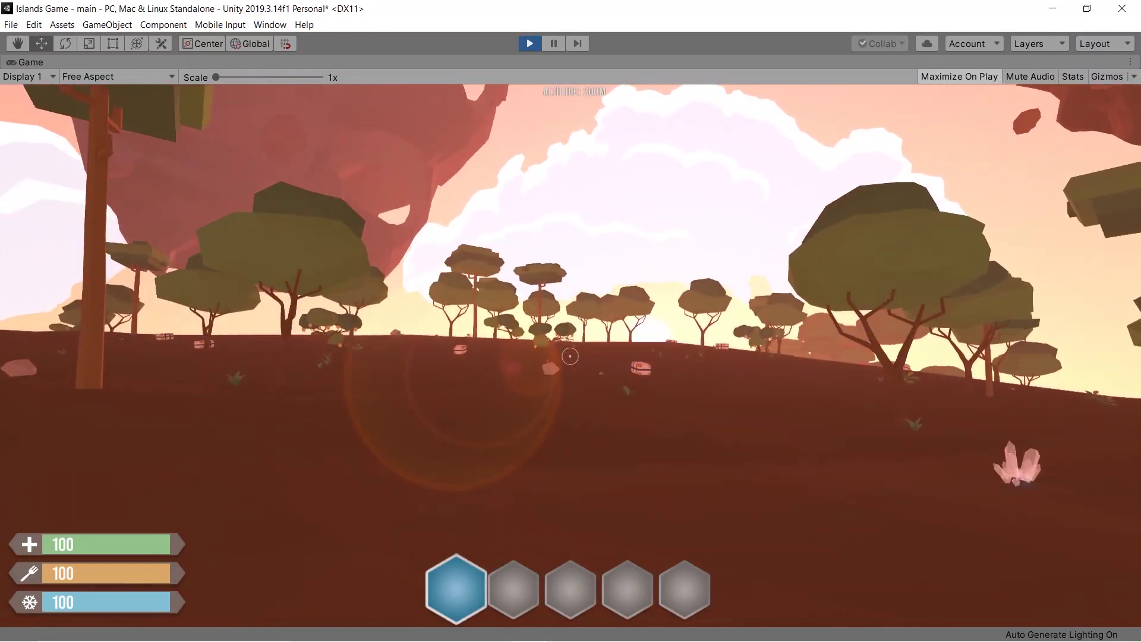
{"action": "key", "text": "w"}
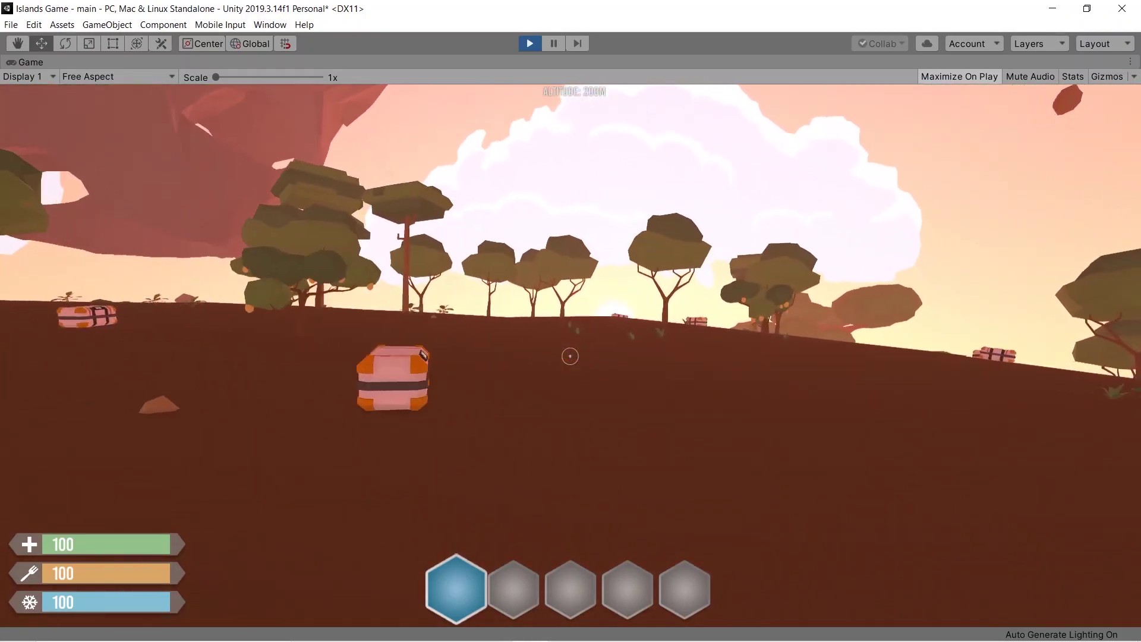
{"action": "key", "text": "w"}
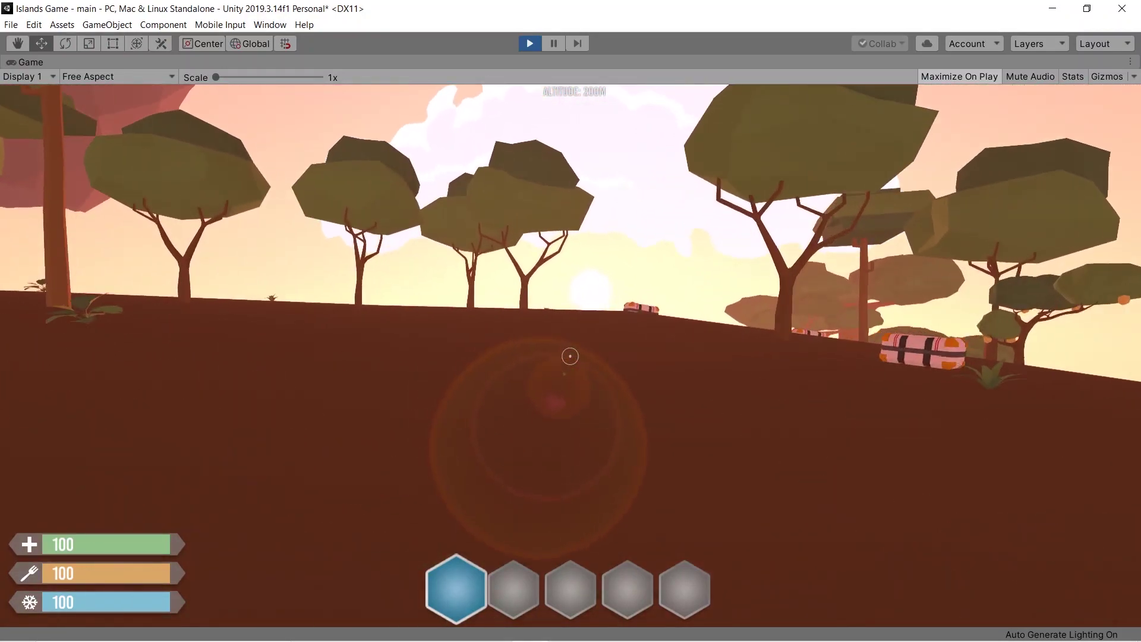
{"action": "key", "text": "w"}
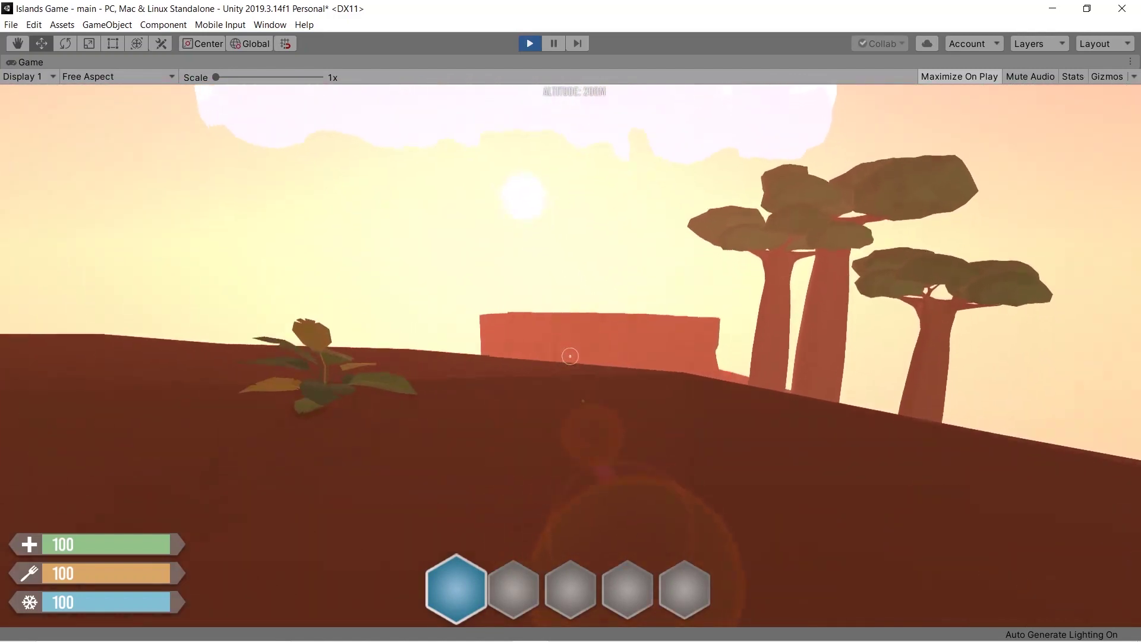
{"action": "key", "text": "w"}
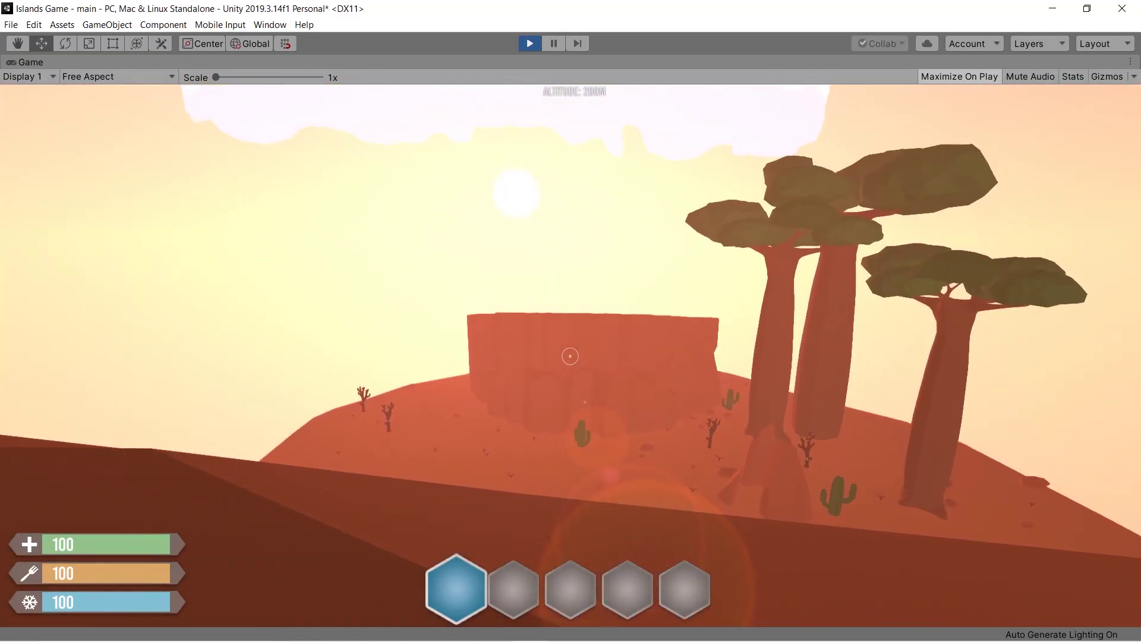
Drop from the forest island's edge onto the desert island and walk along its red cliff wall to examine the rock faces
{"action": "key", "text": "w"}
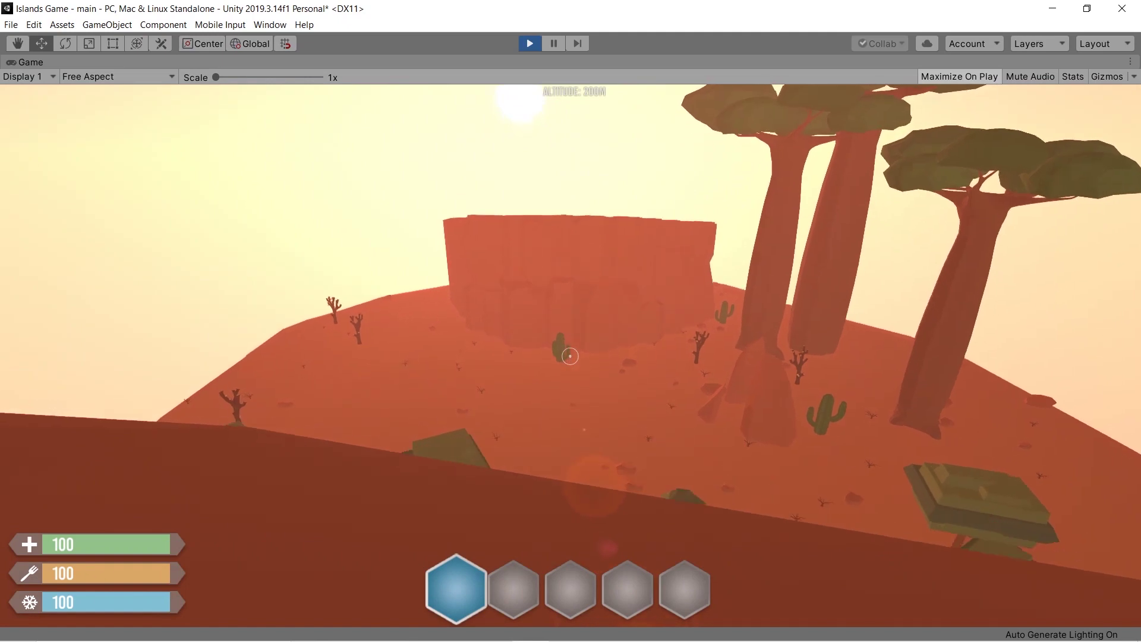
{"action": "key", "text": "w"}
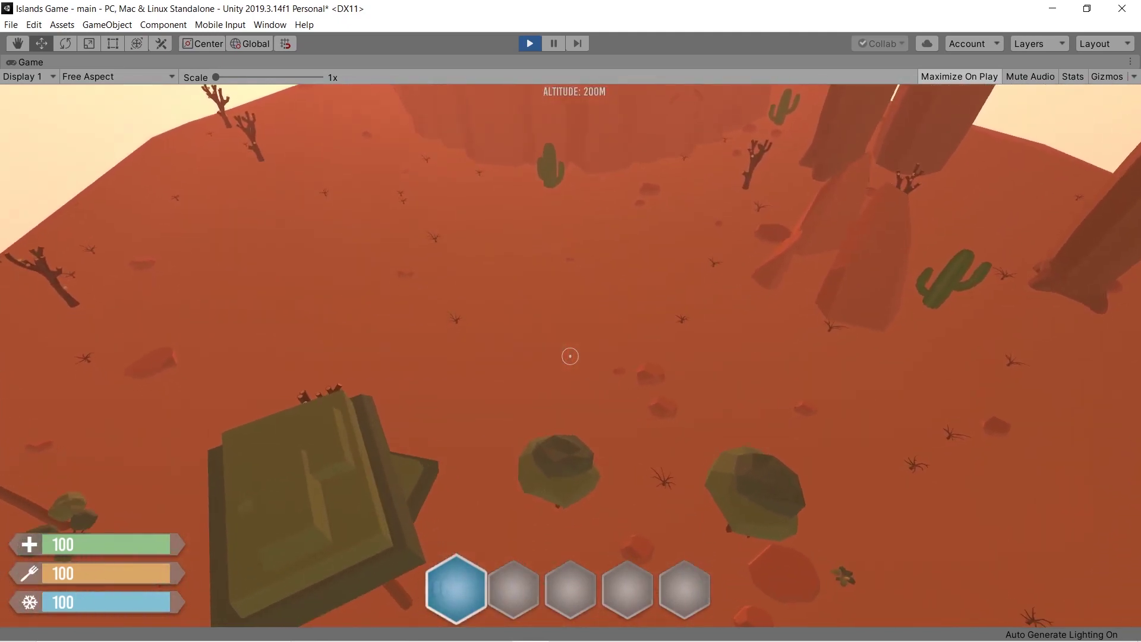
{"action": "key", "text": "w"}
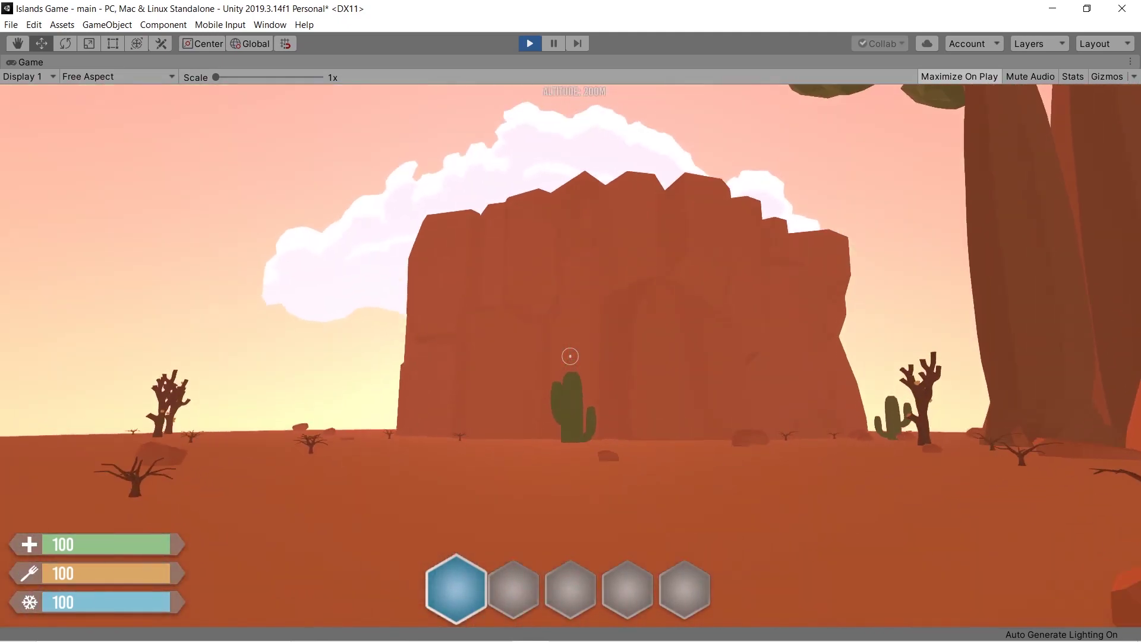
{"action": "key", "text": "w"}
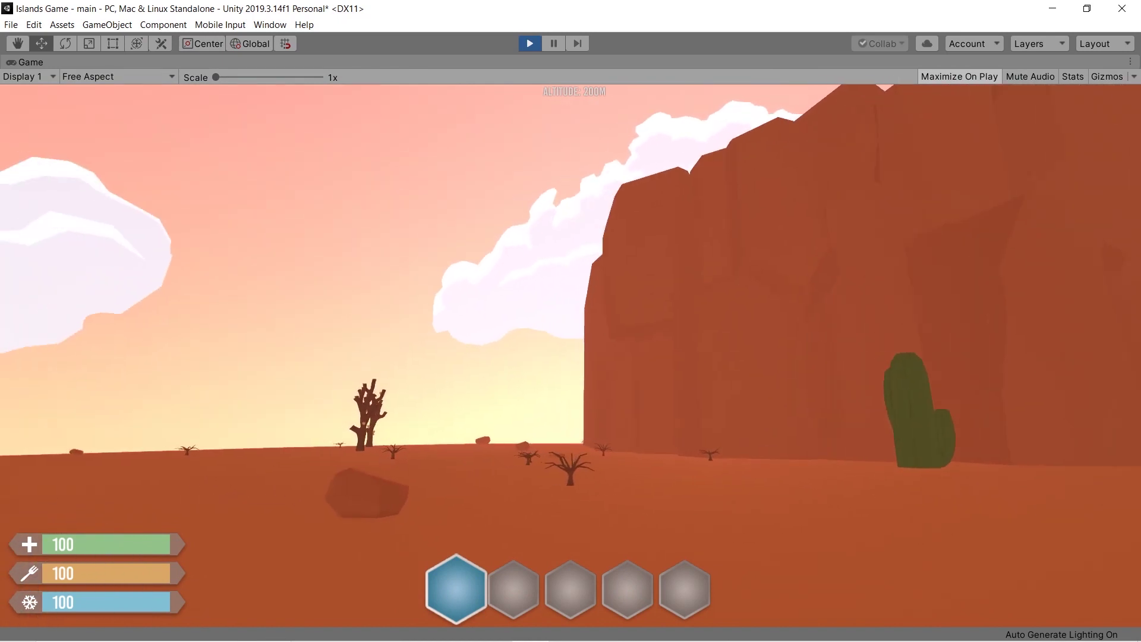
{"action": "key", "text": "w"}
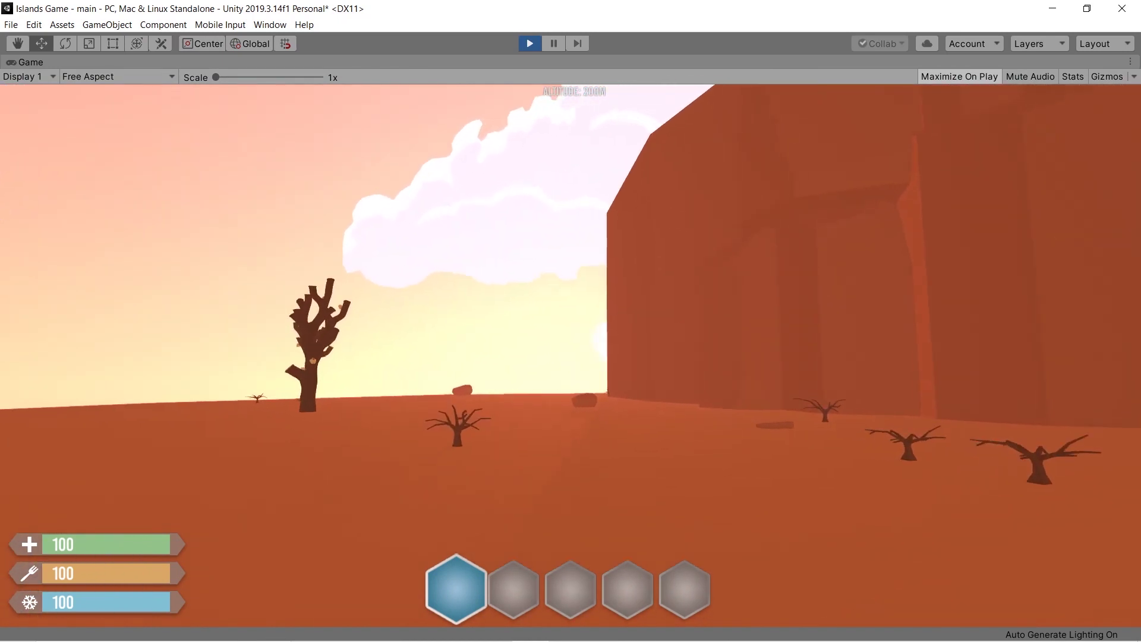
{"action": "key", "text": "w"}
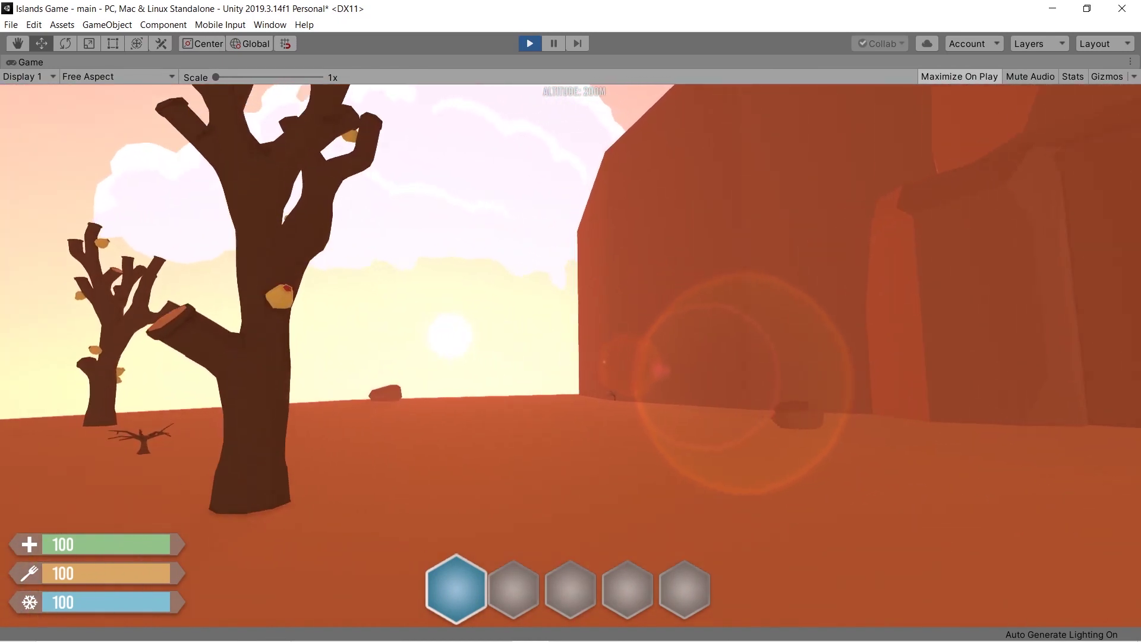